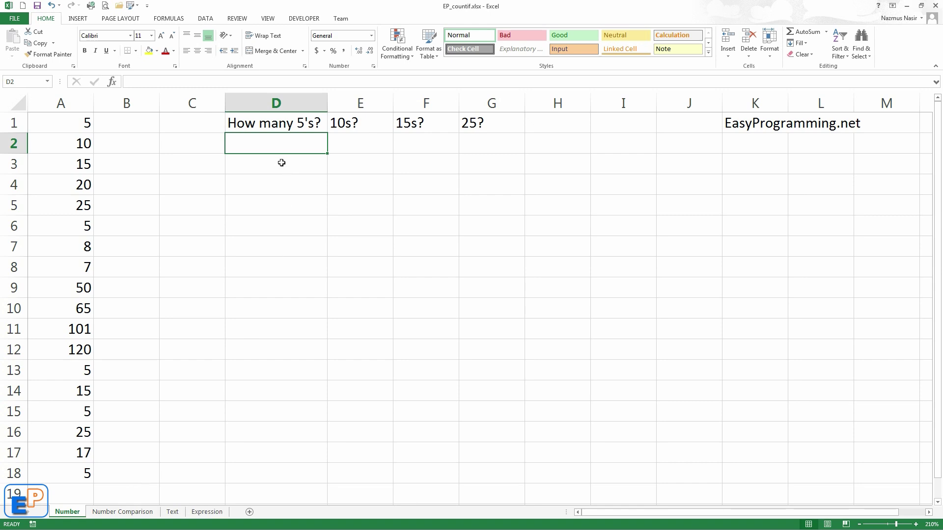
In D2, enter a COUNTIF formula that counts the cells equal to 5 in range A1:A18
left_click_drag(74, 123, 81, 484)
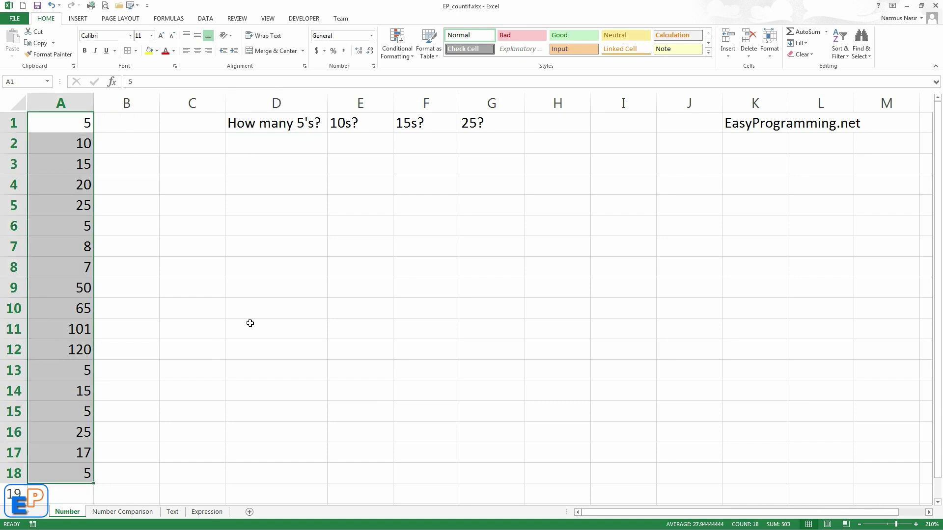
left_click(289, 146)
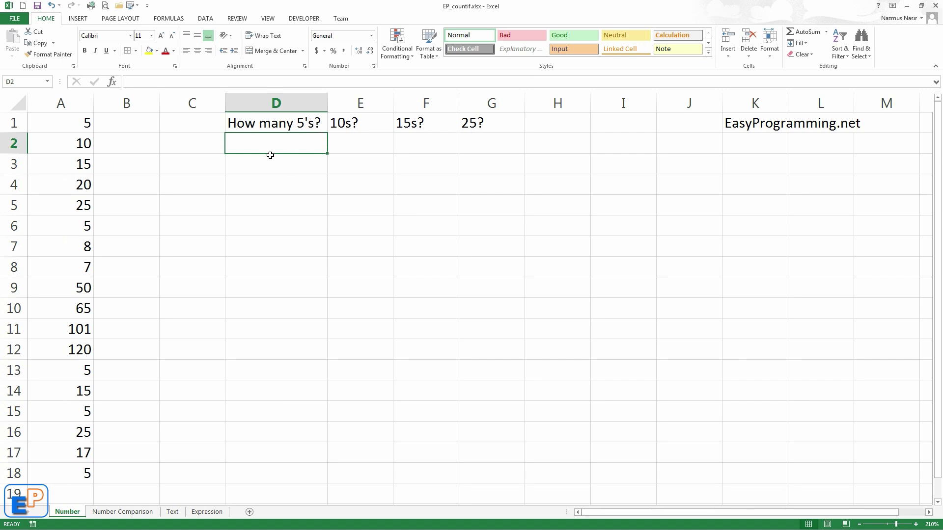
type("=count")
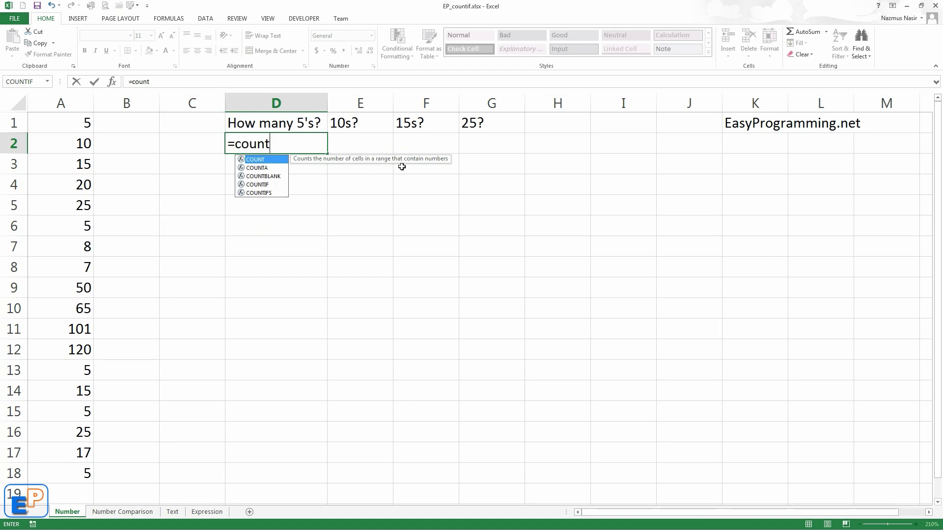
key("Down")
key("Down")
key("Down")
key("Down")
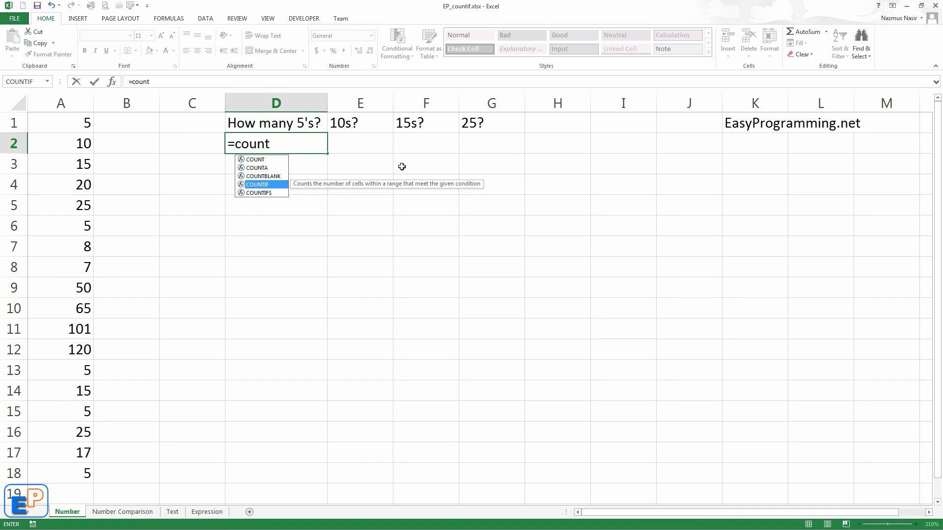
key("Up")
key("Tab")
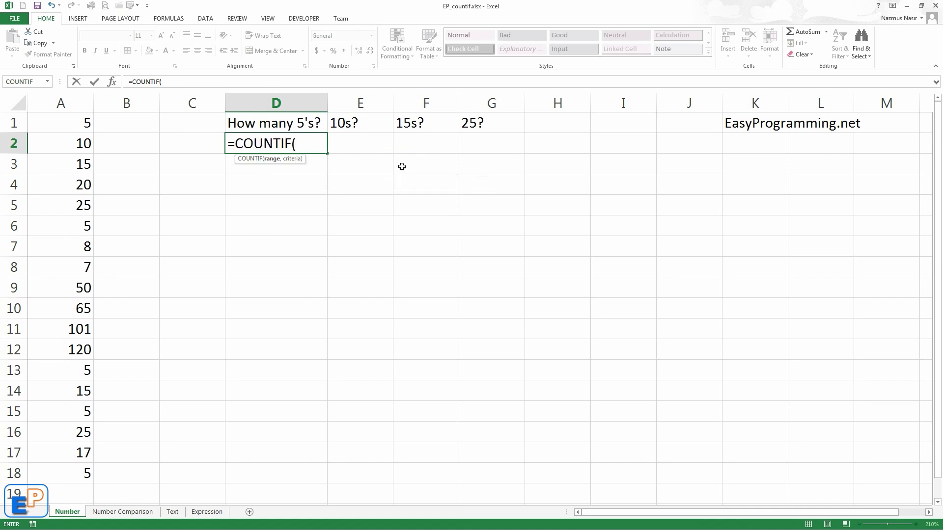
left_click_drag(78, 122, 59, 475)
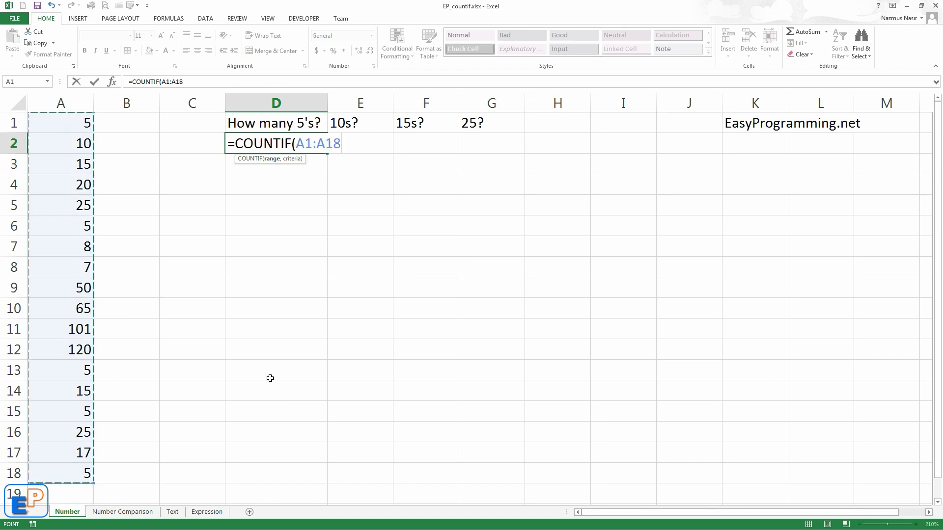
type(",")
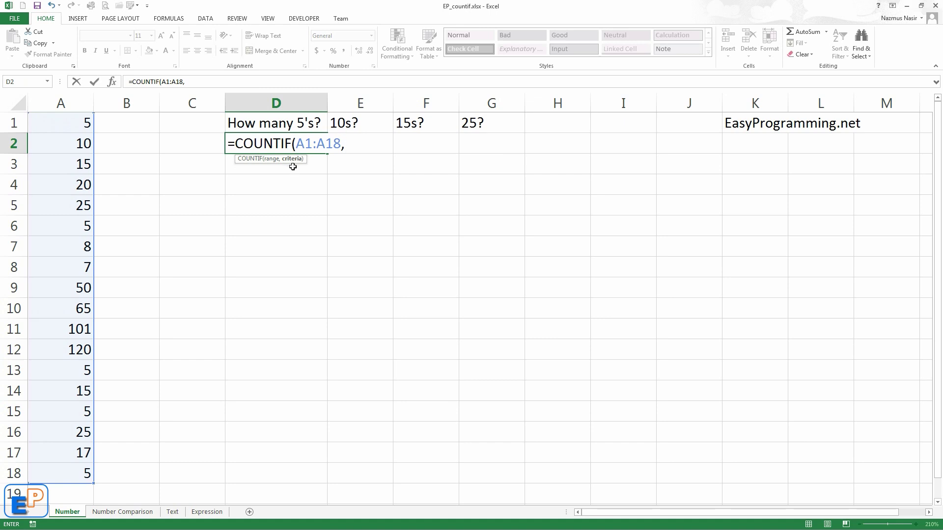
type("5")
key("Return")
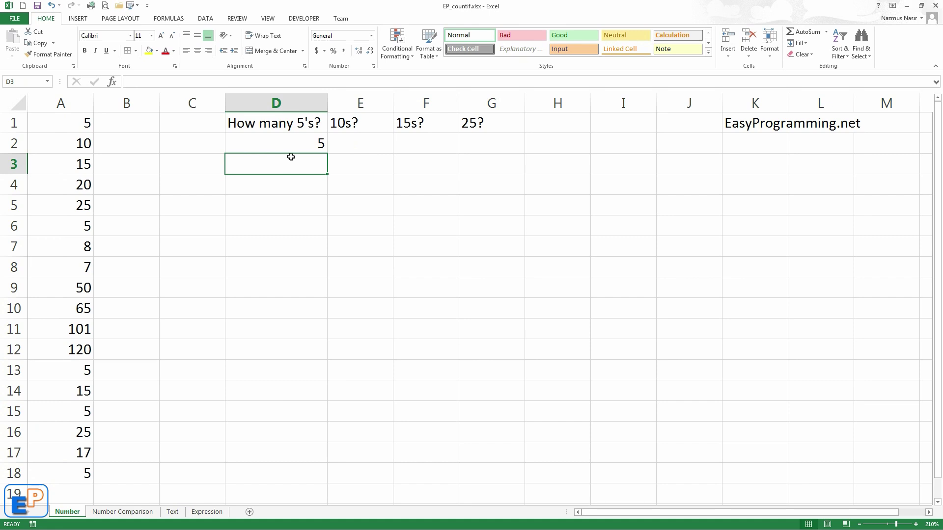
Check each cell in column A that contains a 5 against the count in D2
left_click(86, 126)
left_click(87, 231)
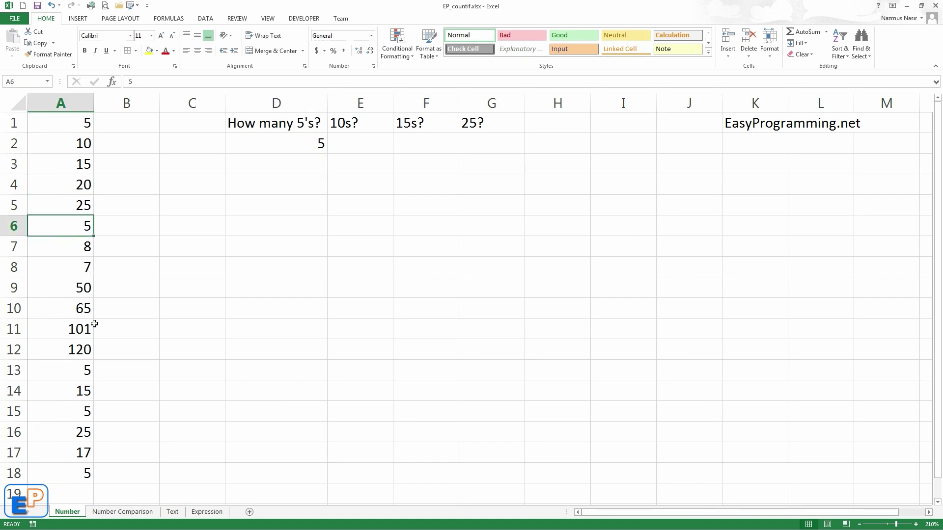
left_click(81, 370)
left_click(84, 411)
left_click(84, 472)
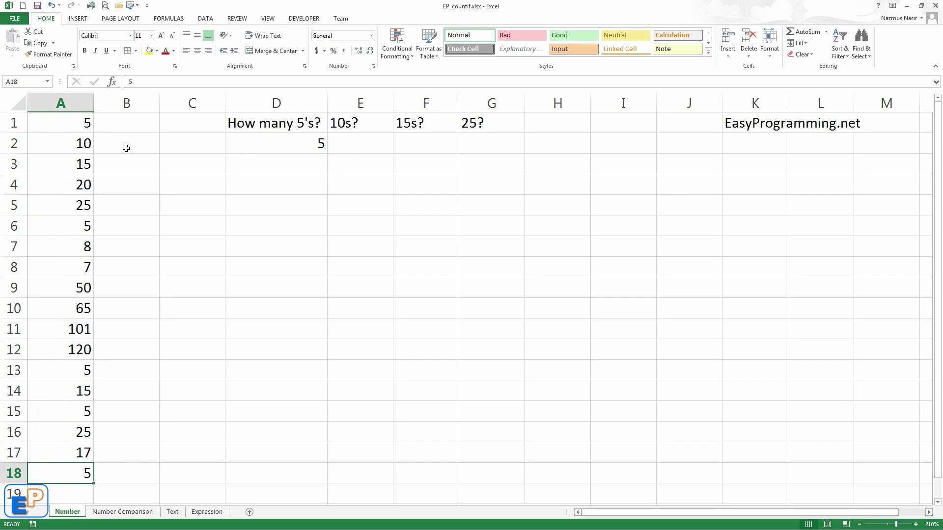
In E2, enter a COUNTIF formula that counts the 10s in A1:A18, and check the matching cell in column A
left_click(386, 148)
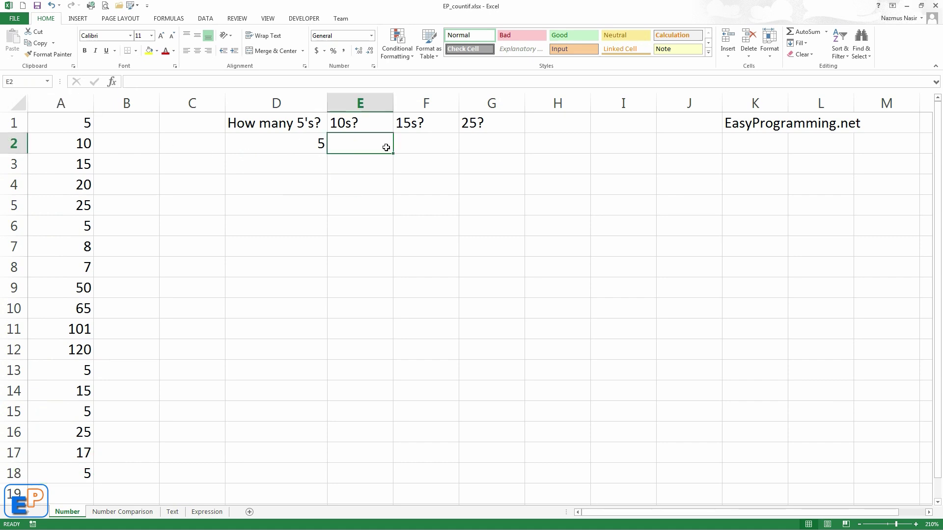
type("=count")
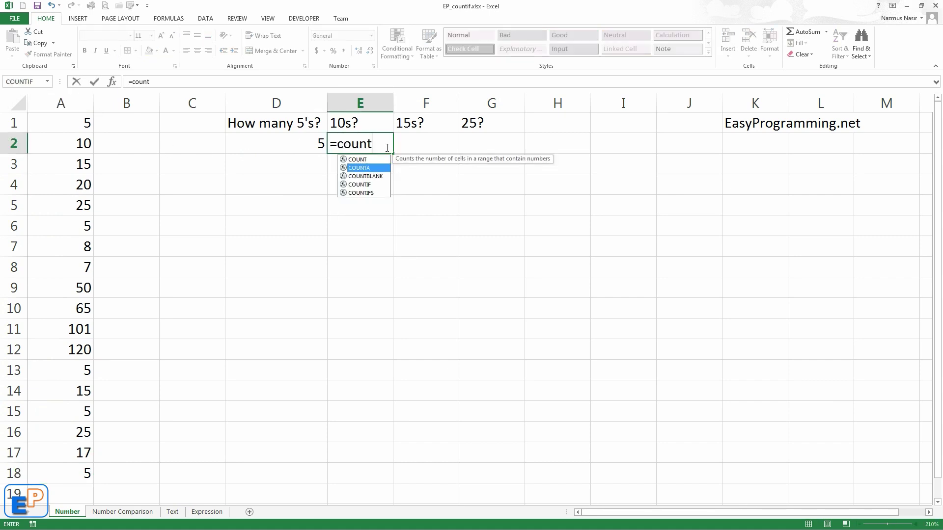
key("Tab")
key("BackSpace")
key("BackSpace")
key("BackSpace")
key("BackSpace")
key("BackSpace")
key("BackSpace")
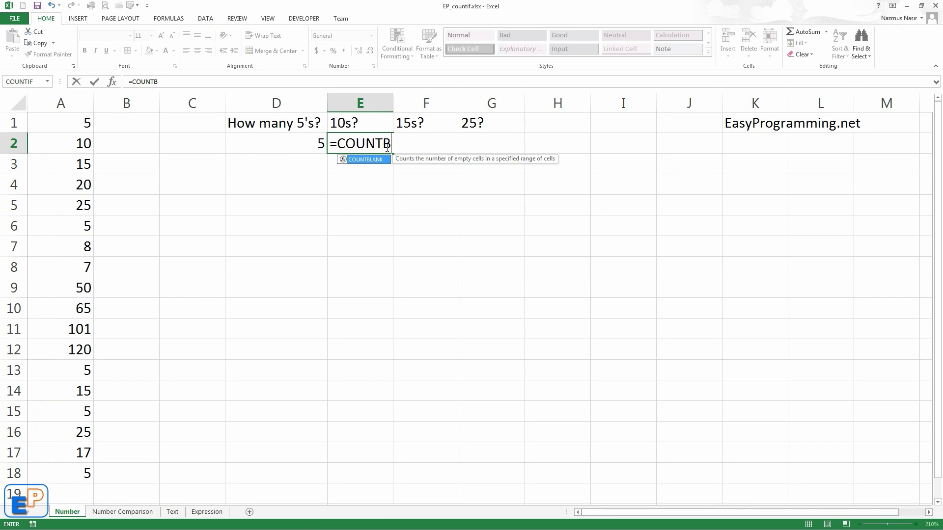
type("if")
key("Tab")
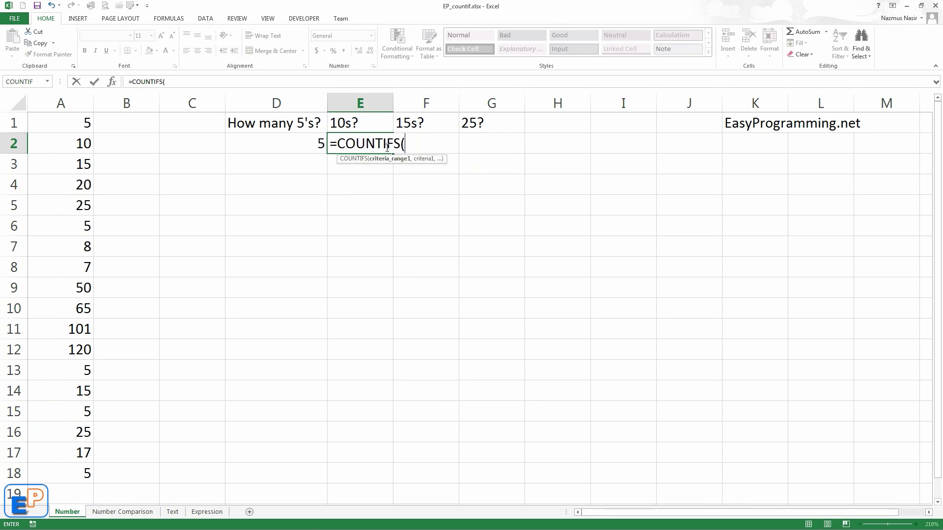
key("BackSpace")
type("(")
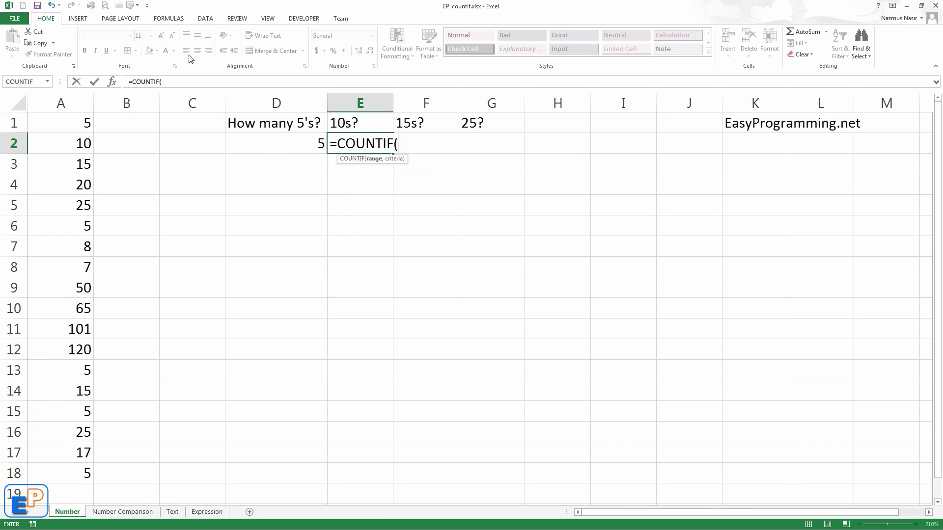
left_click_drag(85, 123, 79, 472)
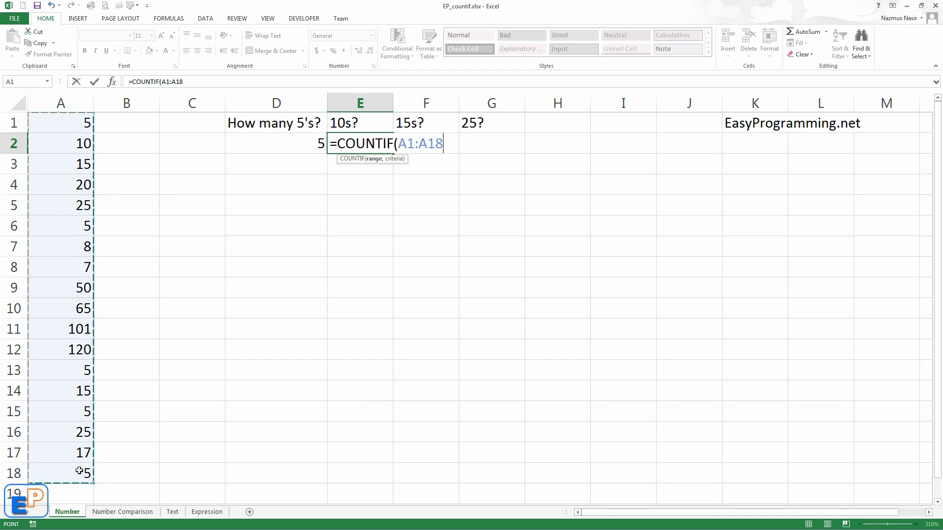
type(",10")
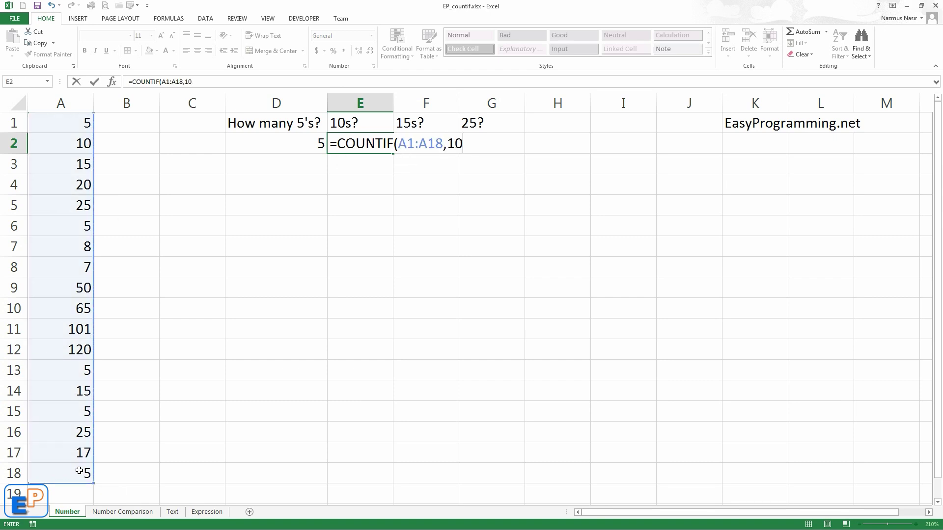
key("Return")
left_click(91, 144)
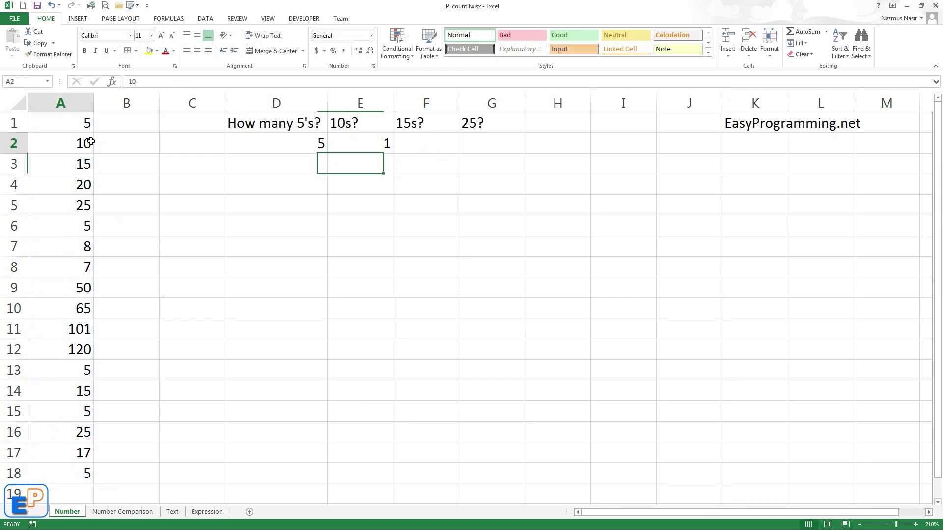
In F2, enter a COUNTIF formula that counts the 15s in A1:A18, and check the matching cells in column A
left_click(434, 147)
type("=countif")
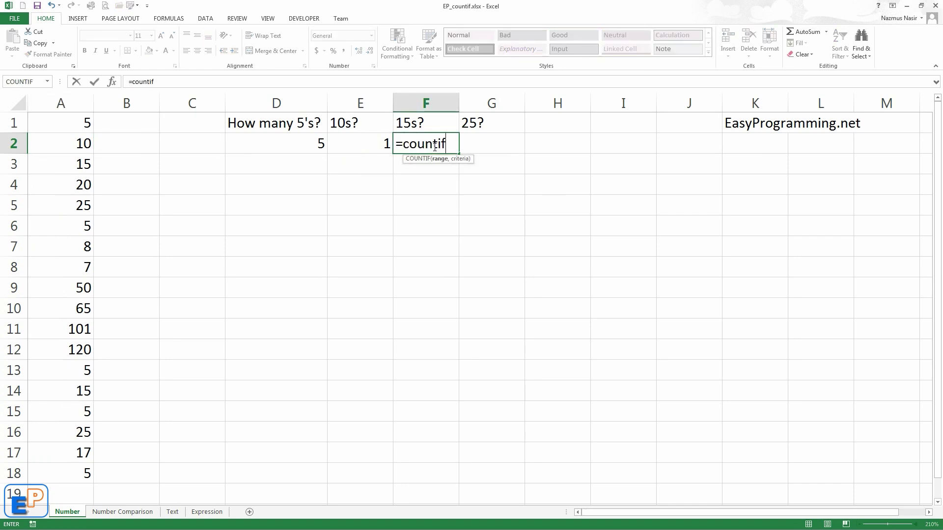
key("Tab")
left_click_drag(80, 127, 58, 471)
type(",15")
key("Return")
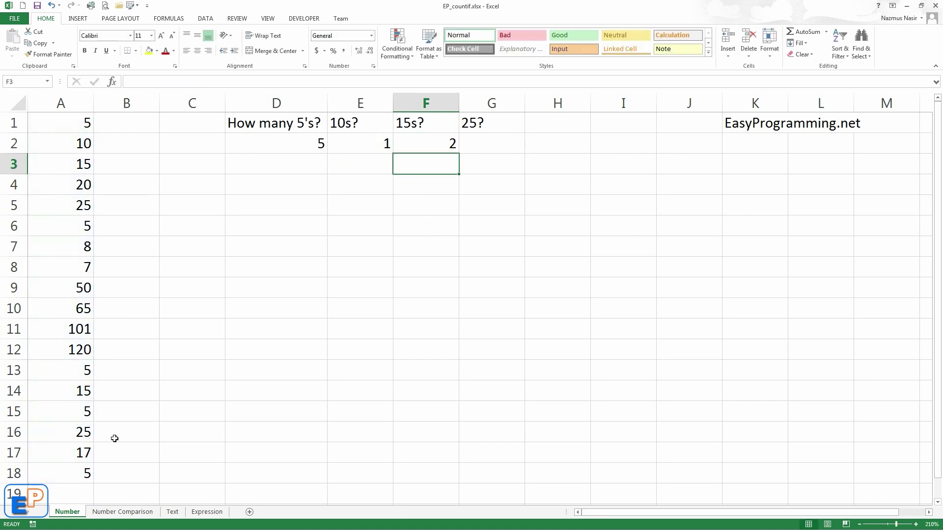
left_click(77, 393)
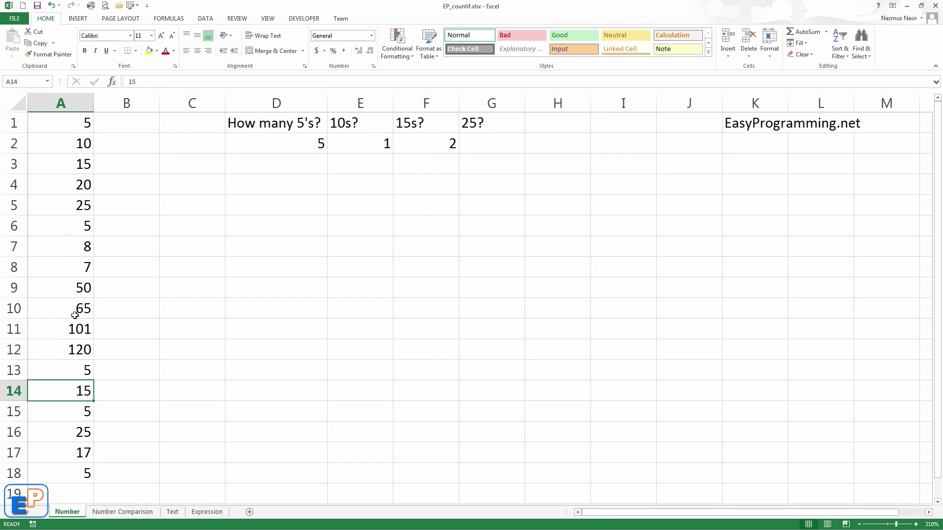
left_click(85, 164)
In G2, enter a COUNTIF formula that counts the 25s in A1:A18, and check the matching cells in column A
left_click(485, 141)
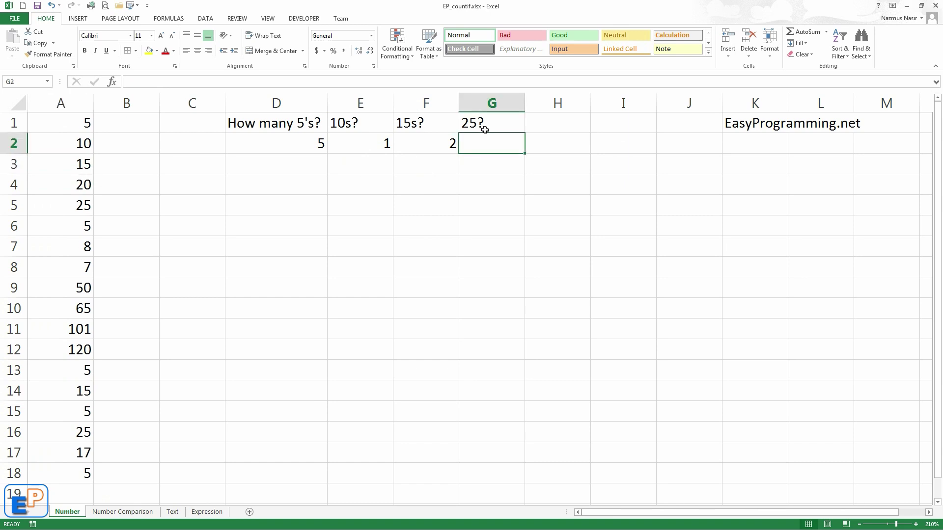
type("=countif")
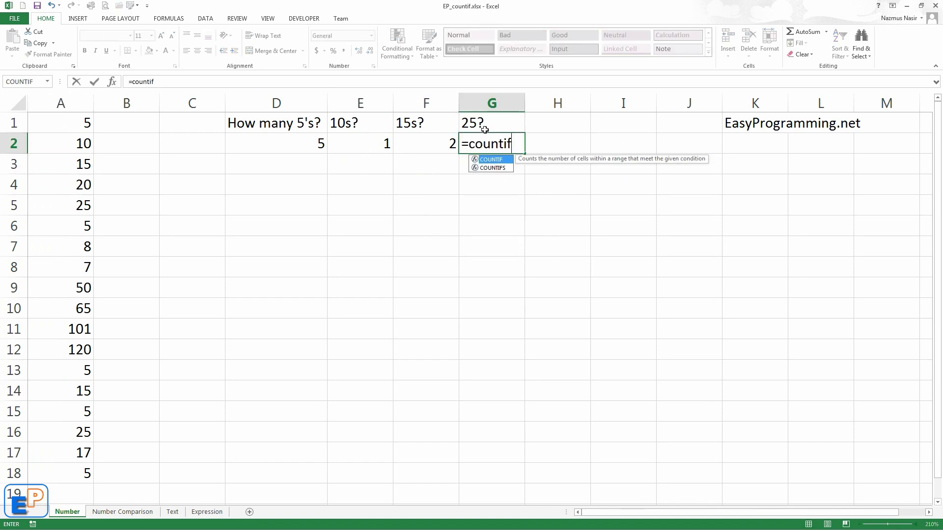
key("Tab")
left_click_drag(76, 123, 88, 473)
type(",25")
key("Return")
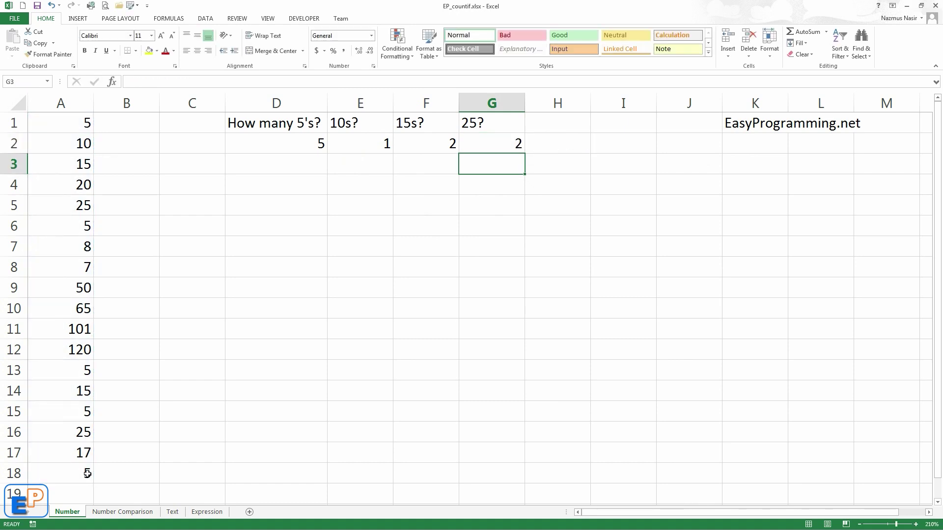
left_click(68, 210)
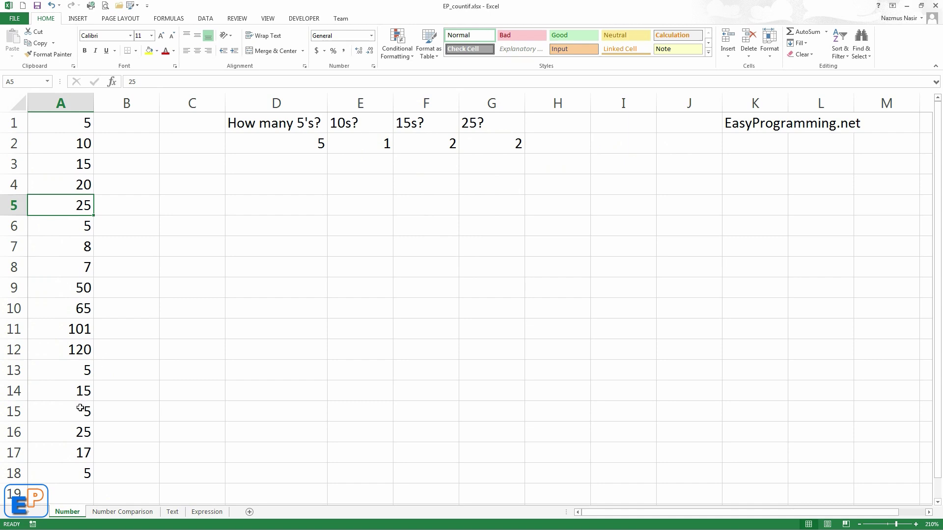
left_click(79, 432)
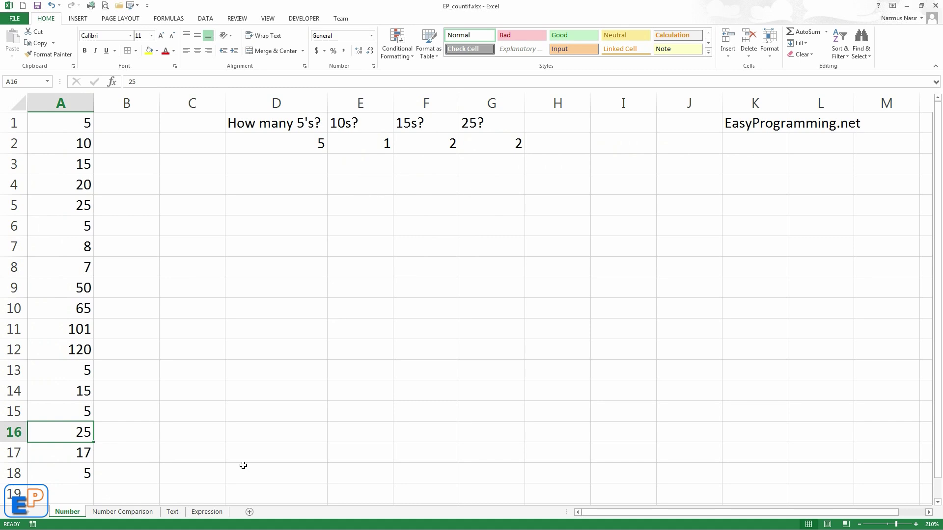
left_click(258, 171)
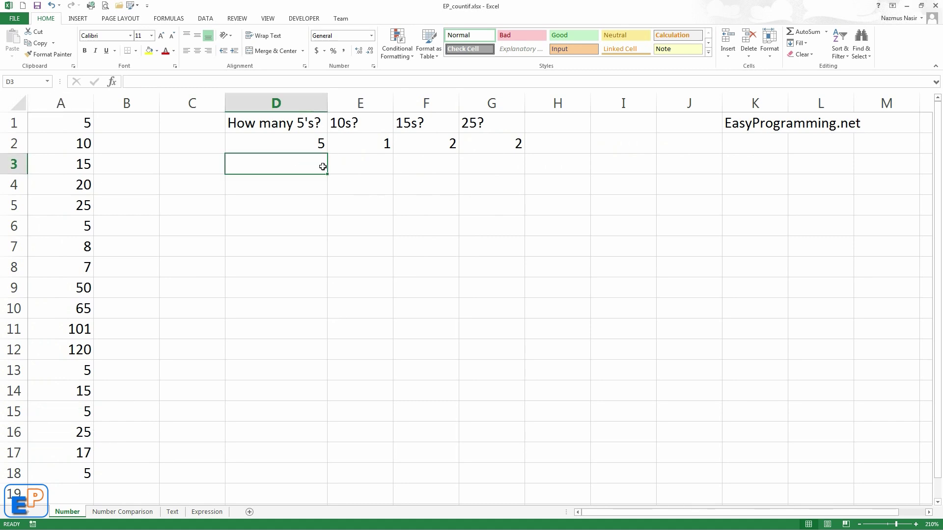
Open the Number Comparison sheet and examine the numbers in A2:A13 and the first comparison number in B2
left_click(122, 512)
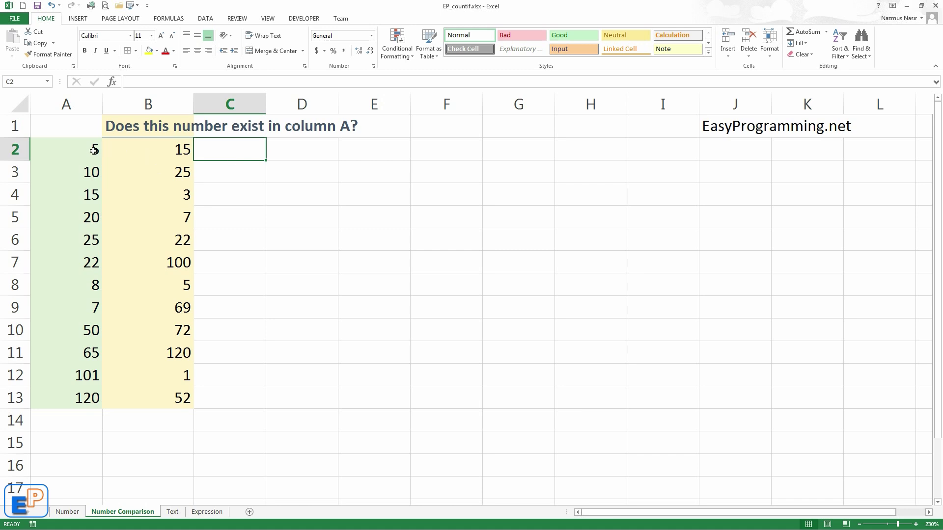
left_click(149, 146)
left_click_drag(88, 154, 90, 402)
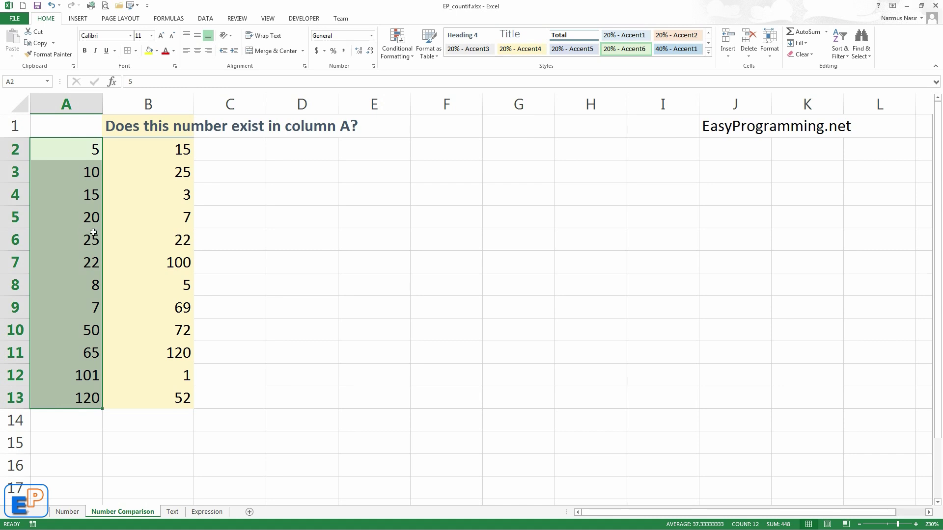
left_click(171, 155)
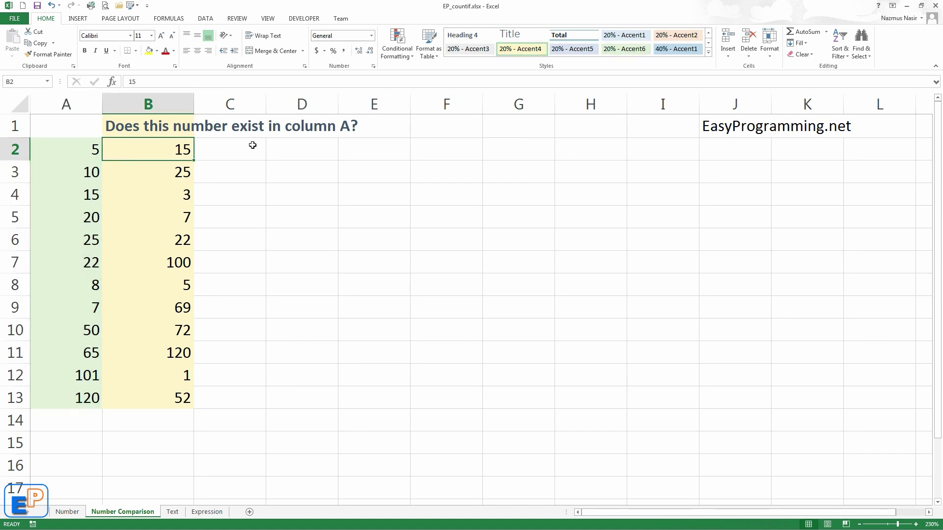
In C2, enter a COUNTIF formula that counts the value of B2 in the absolute range $A$2:$A$13
left_click(246, 149)
type("=countif")
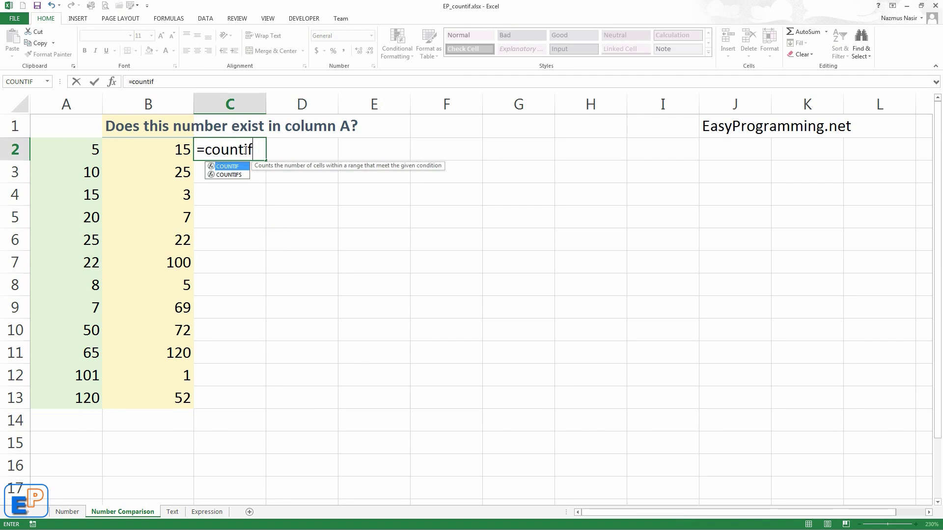
key("Tab")
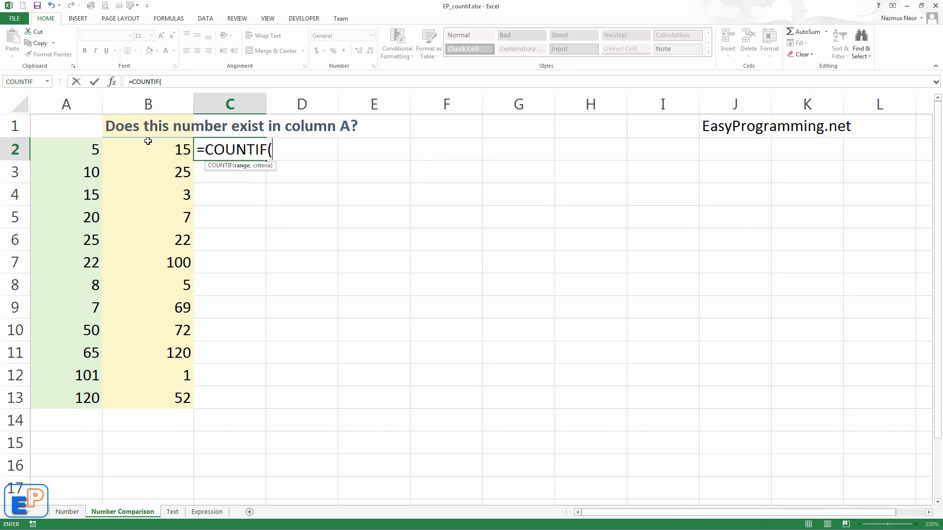
left_click_drag(88, 147, 80, 399)
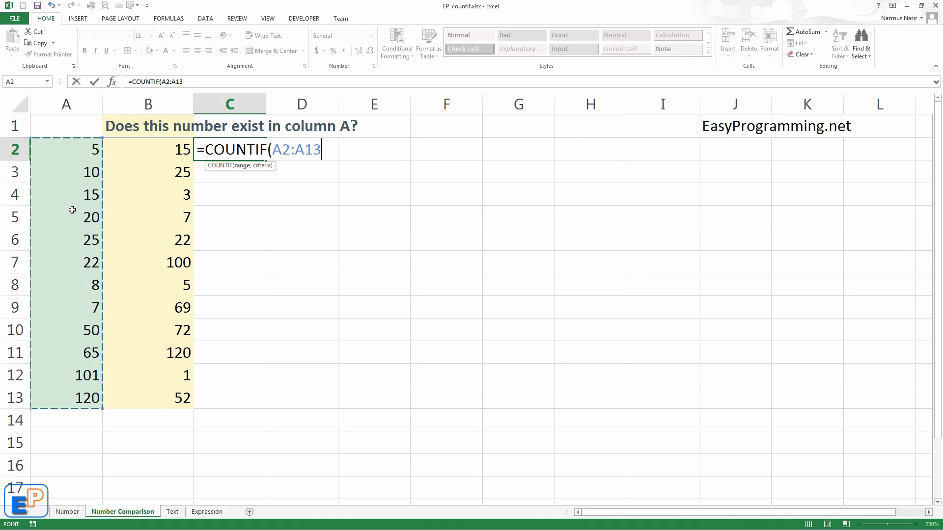
key("F4")
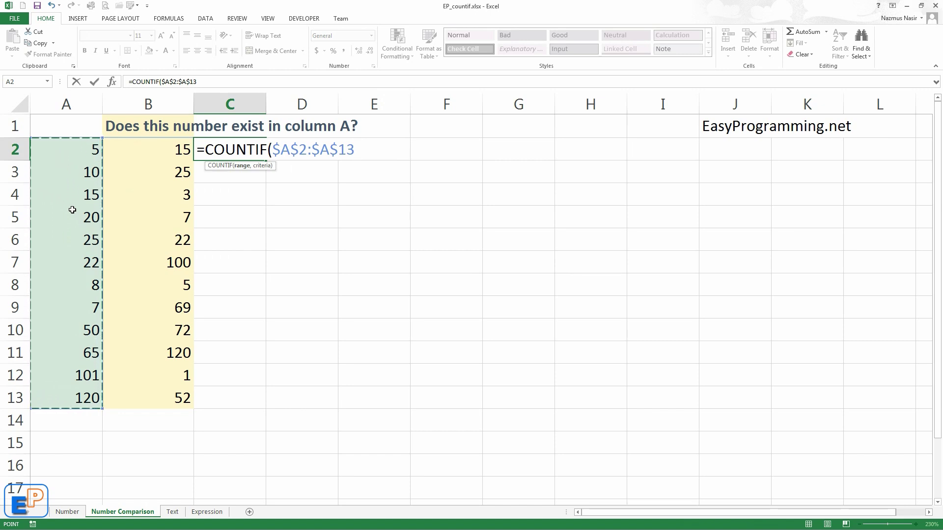
type(",")
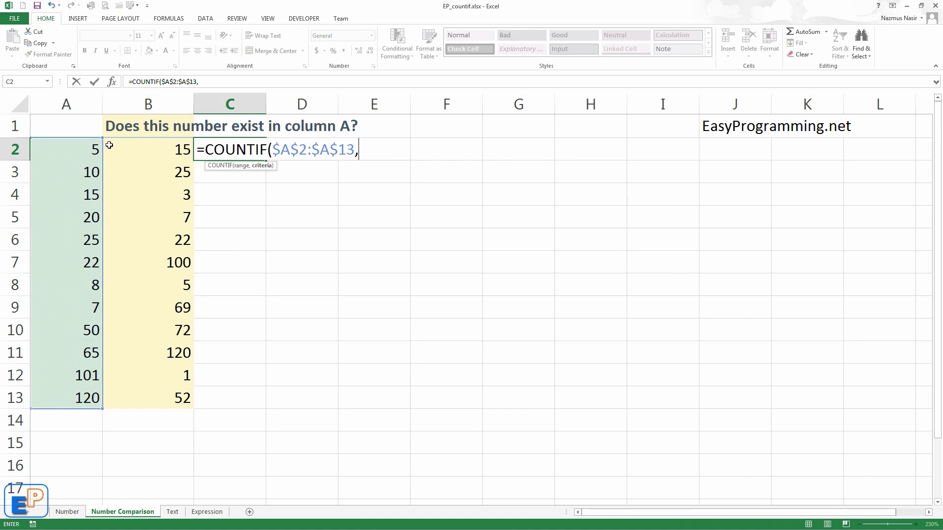
left_click(132, 150)
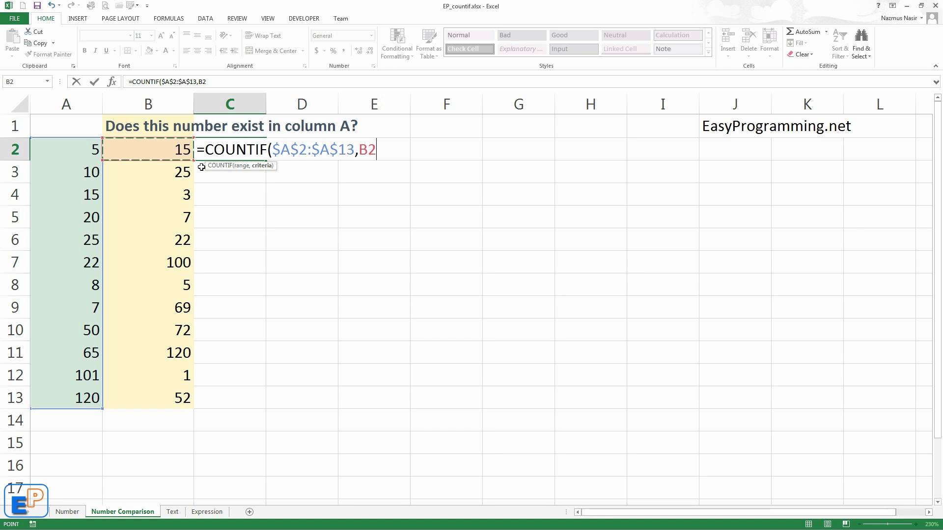
type(")")
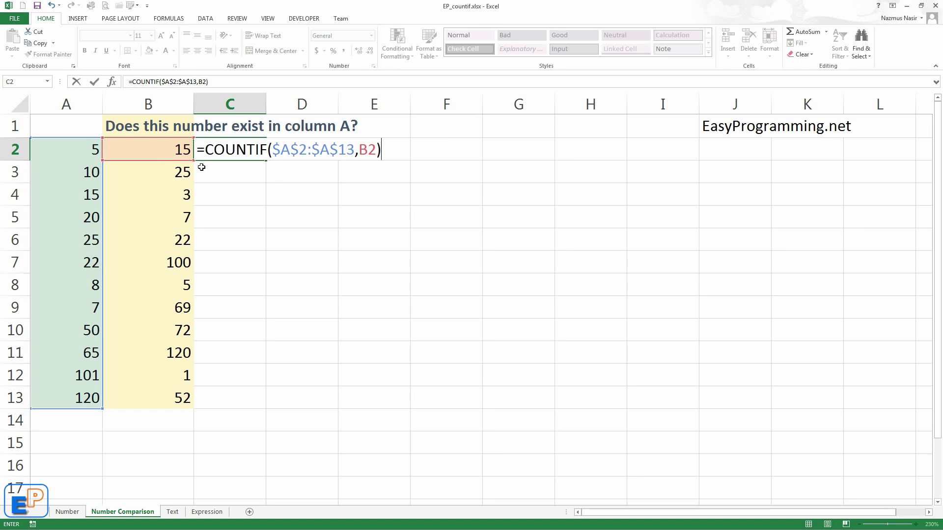
key("Return")
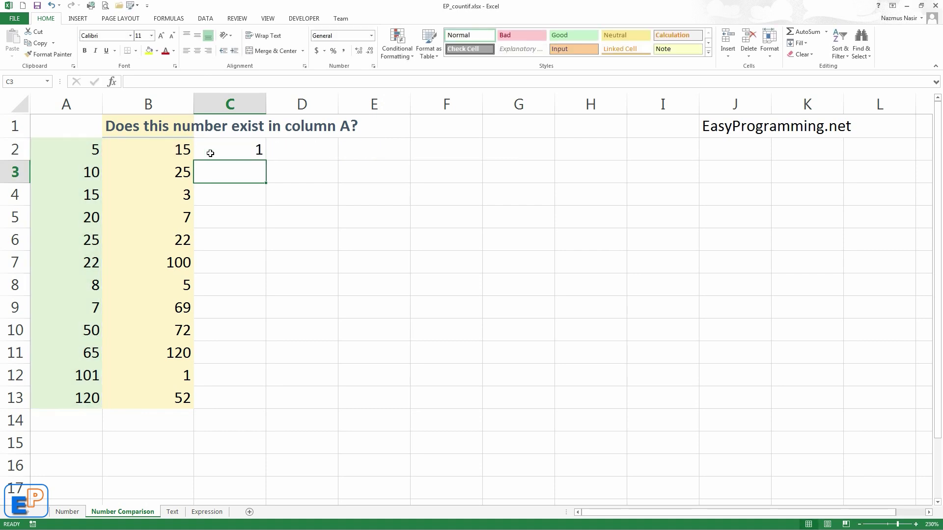
Fill the COUNTIF formula in C2 down through C13
left_click(211, 157)
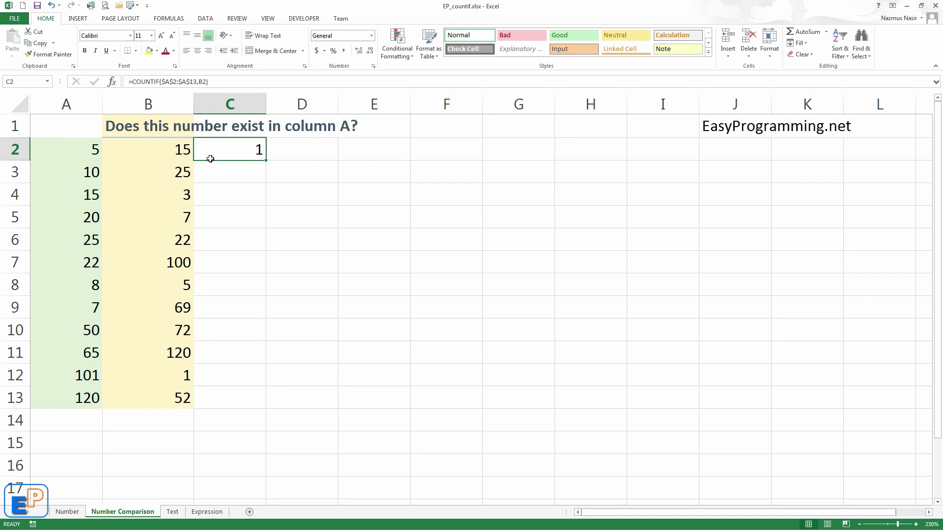
left_click_drag(266, 161, 267, 161)
double_click(266, 161)
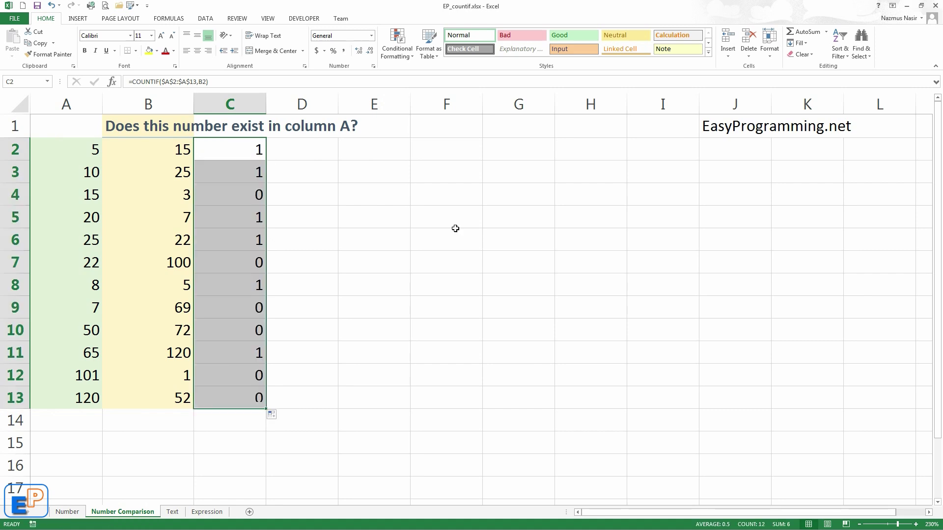
Compare the COUNTIF results in column C with the numbers in B2:B13 and the list in A2:A13
left_click(180, 172)
left_click(182, 221)
left_click(179, 238)
left_click(178, 265)
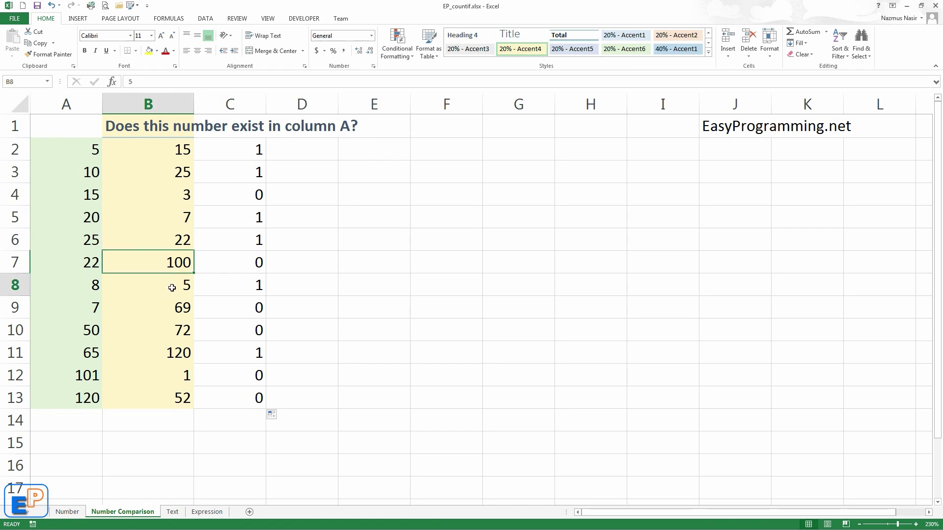
left_click(179, 352)
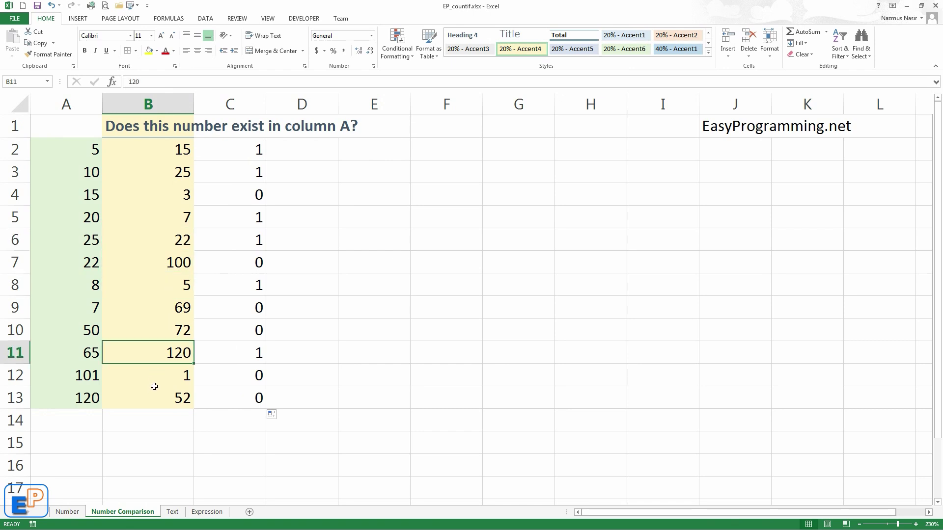
left_click(164, 375)
left_click(243, 377)
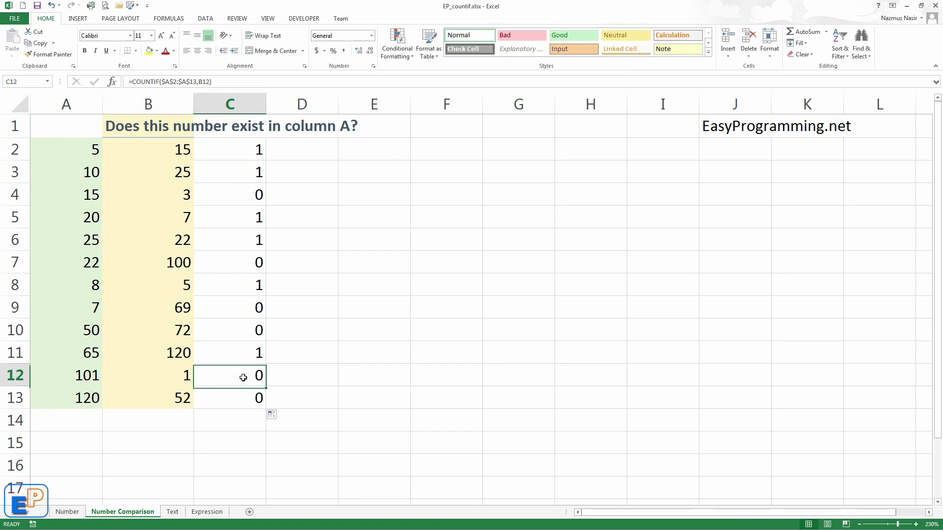
left_click(246, 310)
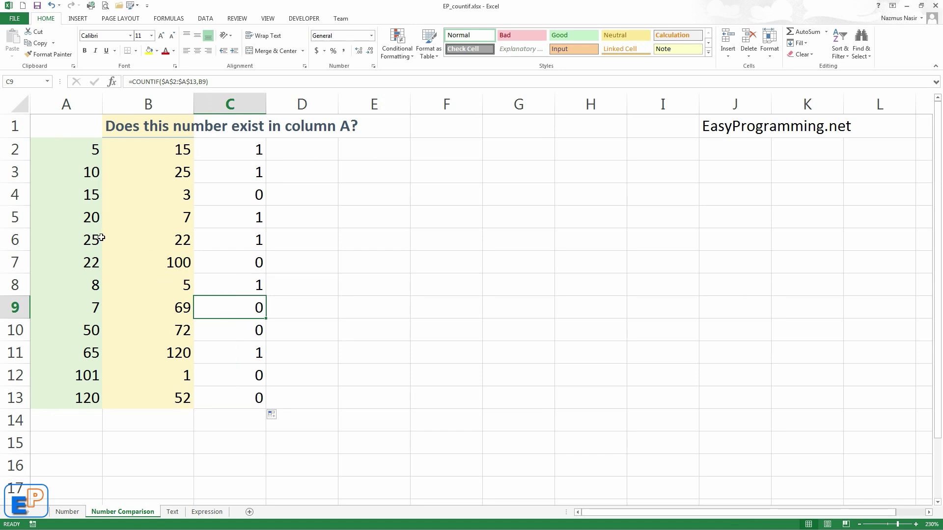
left_click_drag(186, 150, 178, 400)
left_click_drag(63, 152, 73, 398)
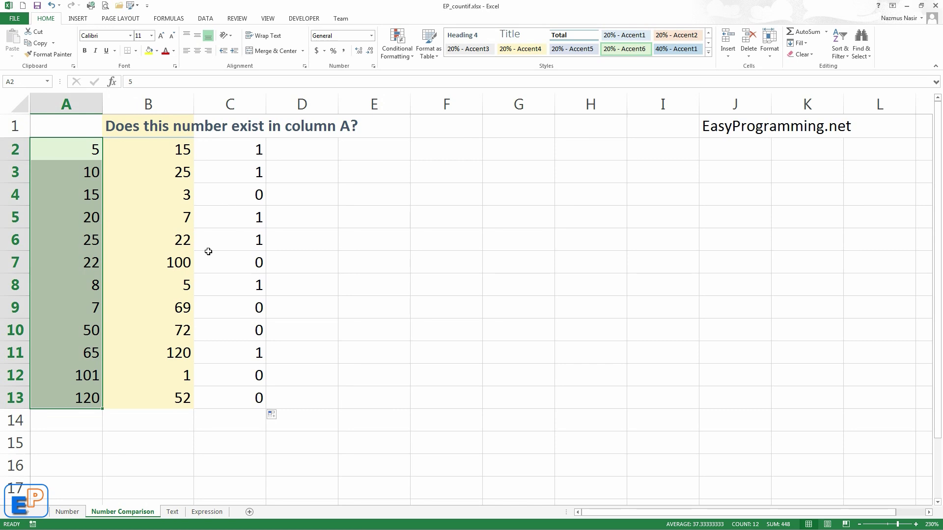
left_click(72, 423)
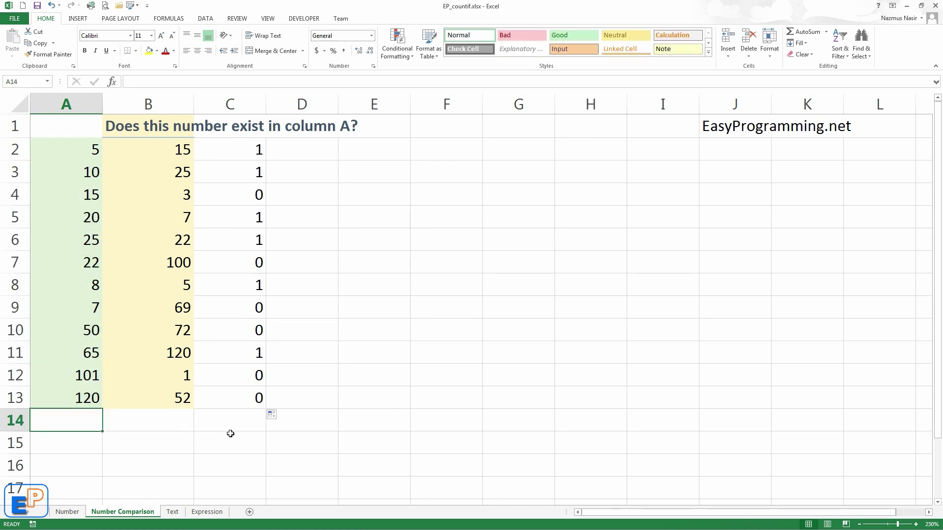
In C14, total the COUNTIF results in C2:C13 with AutoSum
left_click(232, 434)
left_click(231, 429)
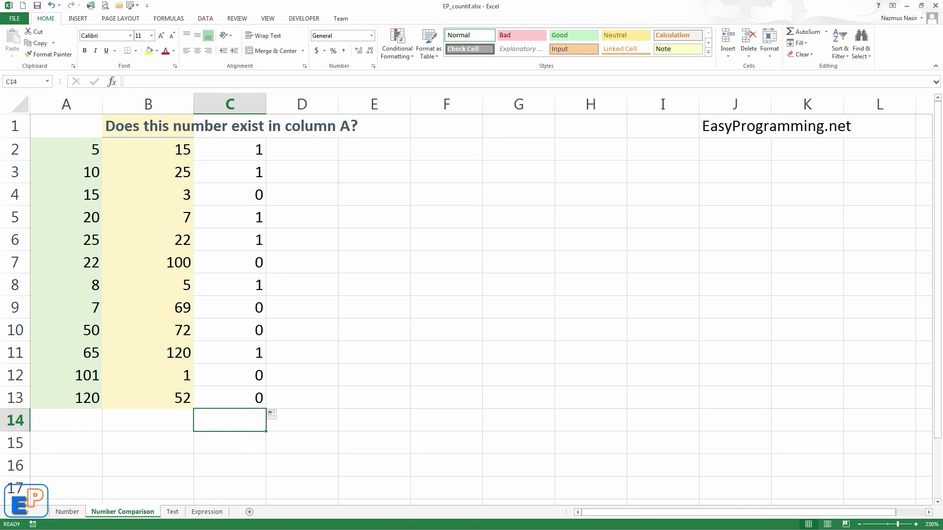
left_click(803, 31)
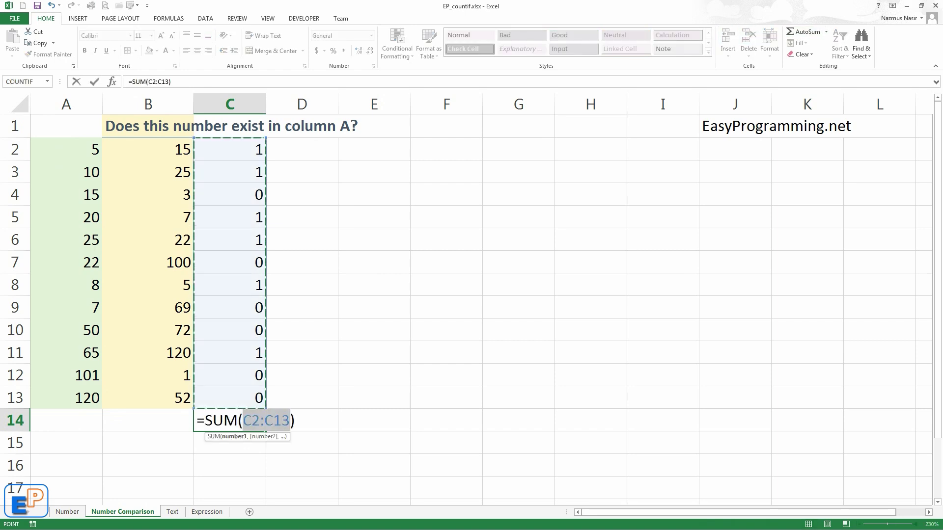
key("Return")
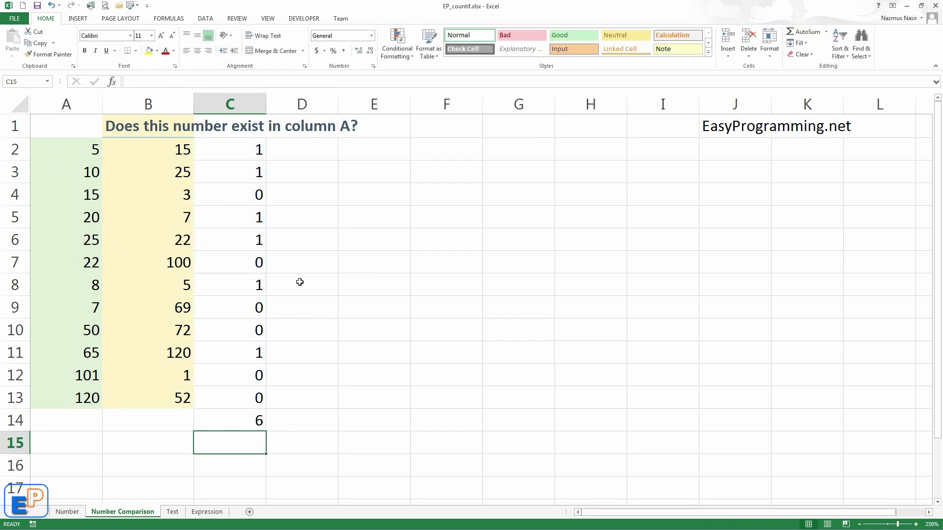
On the Text sheet, enter a COUNTIF formula in C2 that counts C1's surname, in singular form and quotation marks, in A1:A27
left_click(173, 512)
left_click(238, 142)
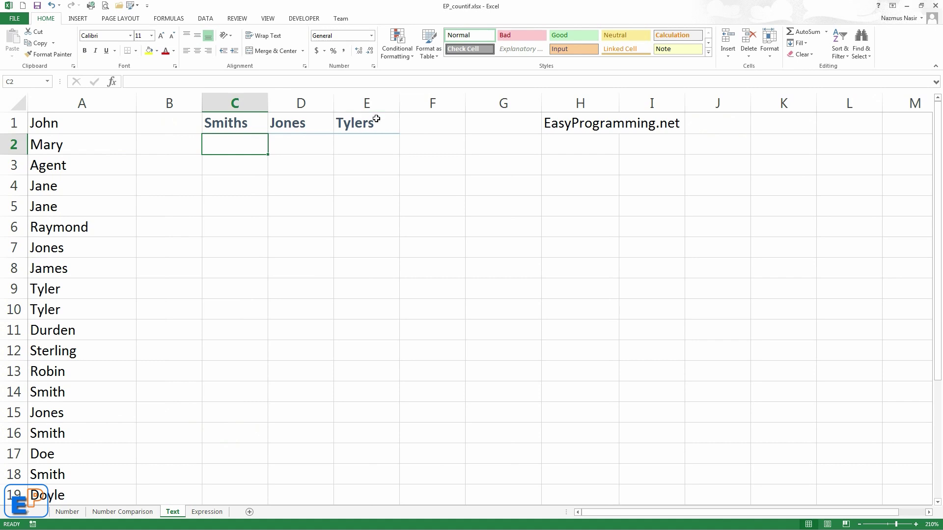
type("=countif")
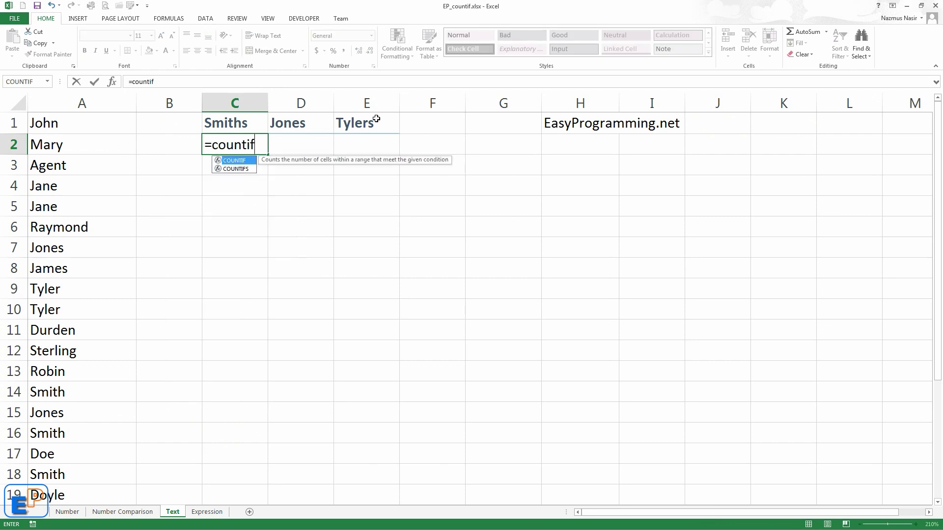
key("Tab")
key("Left")
key("Left")
key("Up")
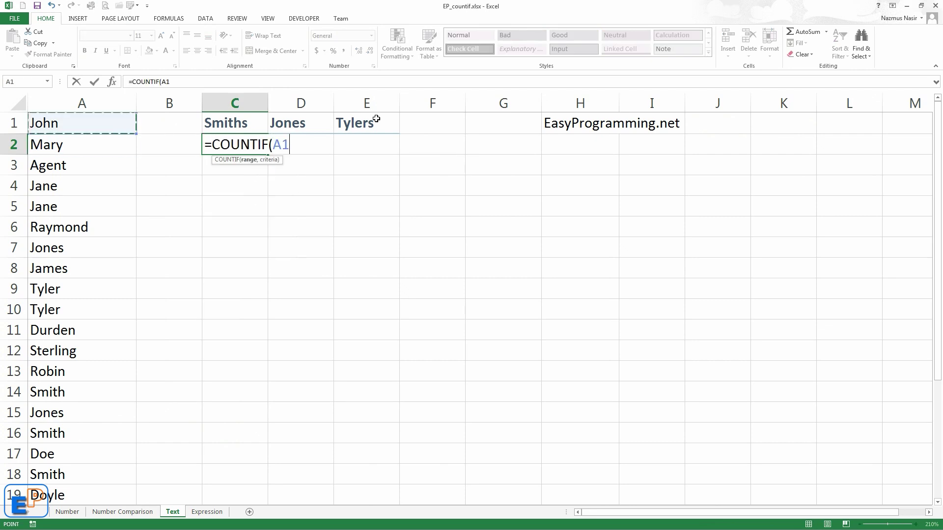
key("ctrl+shift+Down")
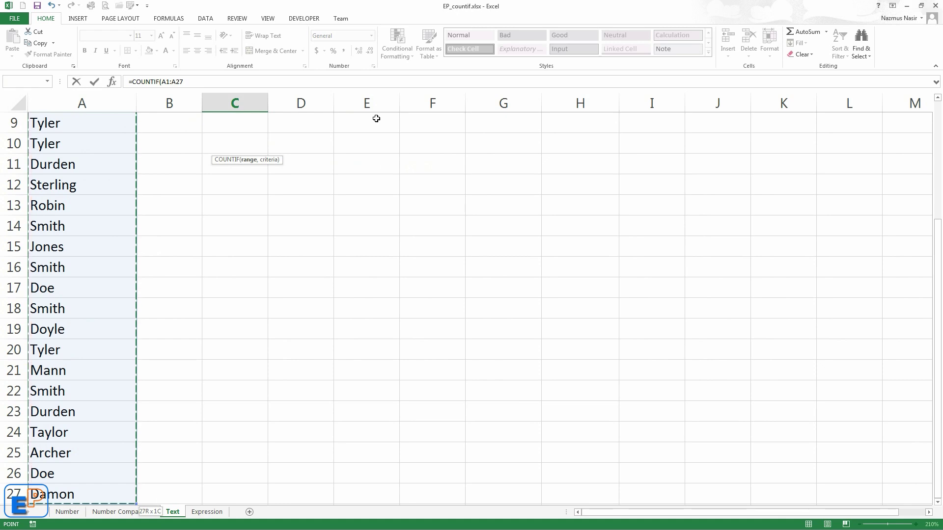
type(",")
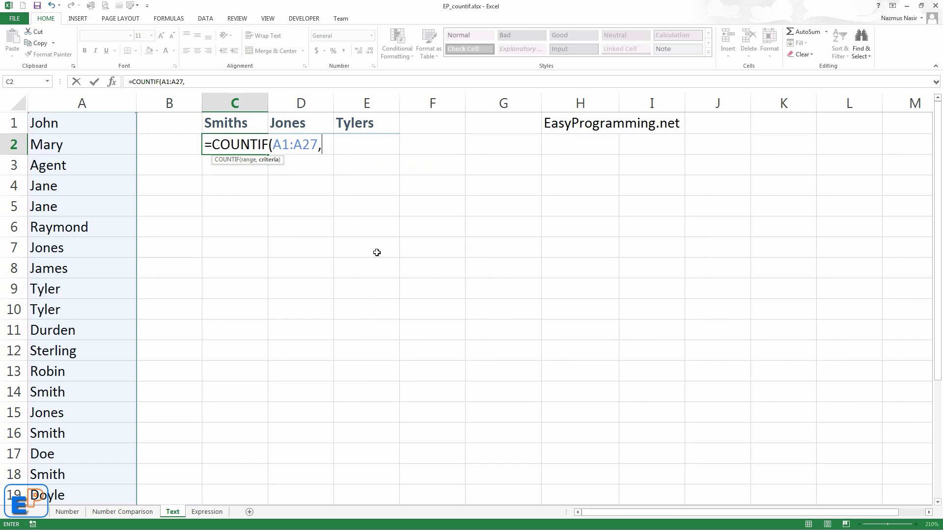
type("\"Smith\"")
key("Return")
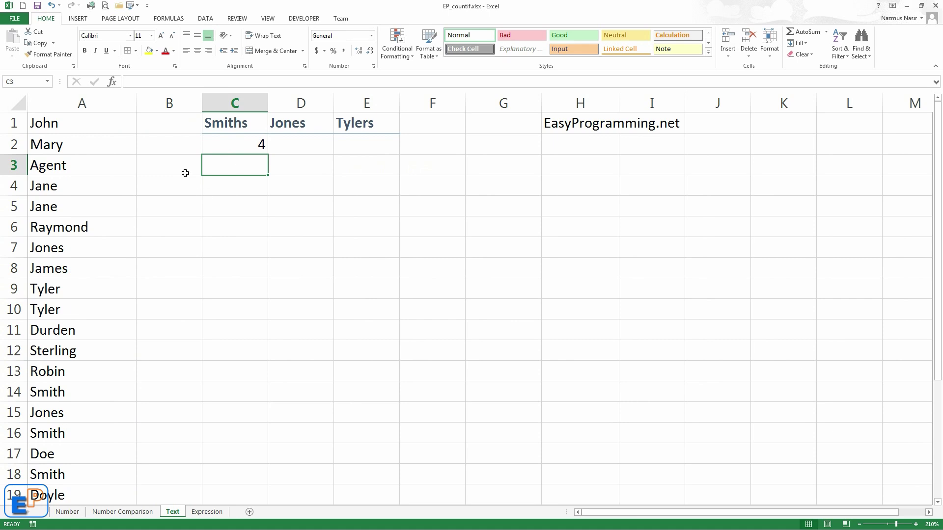
Check the matching surname entries in column A against the COUNTIF result in C2
scroll(86, 339, "down", 2)
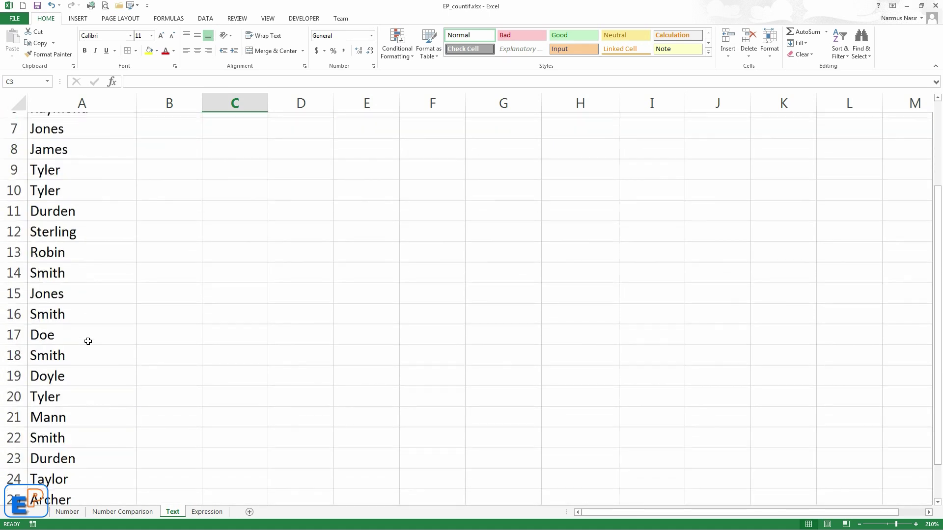
left_click(73, 309)
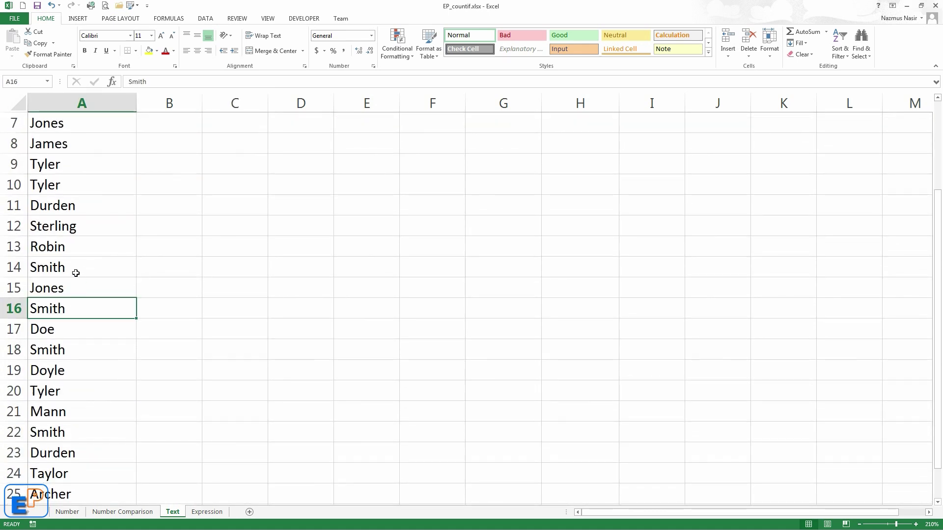
scroll(123, 326, "down", 2)
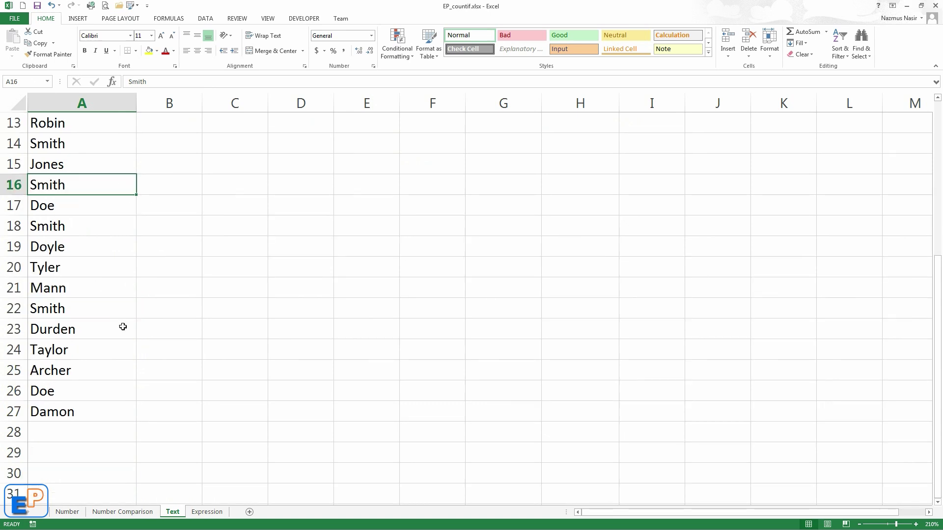
scroll(122, 326, "up", 4)
left_click(252, 144)
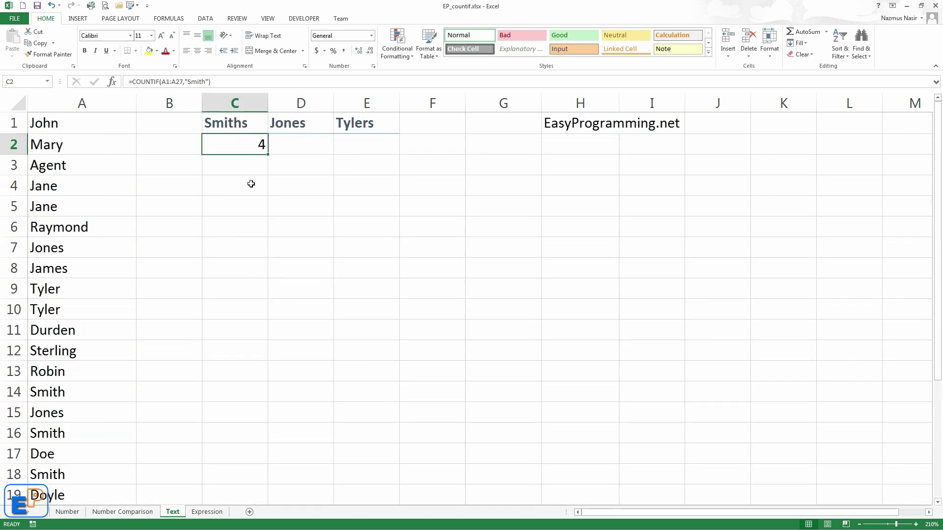
left_click(247, 177)
type("=")
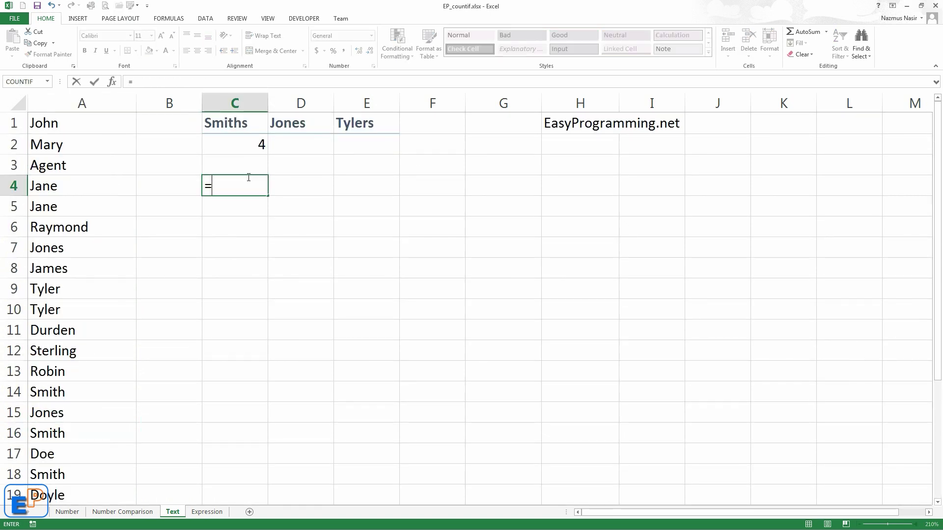
key("Escape")
In C3, enter a COUNTIF formula over A1:A27 with C1's surname in singular form, without quotation marks, as the criterion
key("Up")
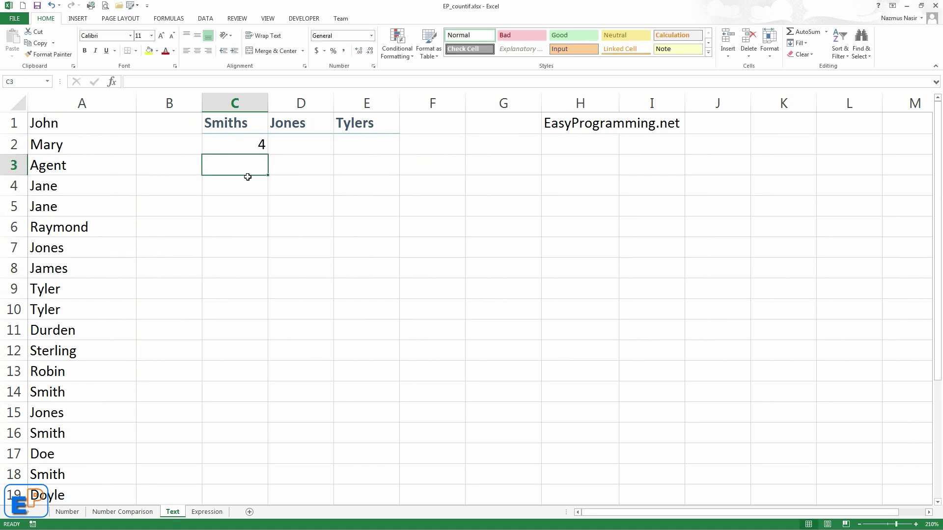
type("=counti")
double_click(248, 180)
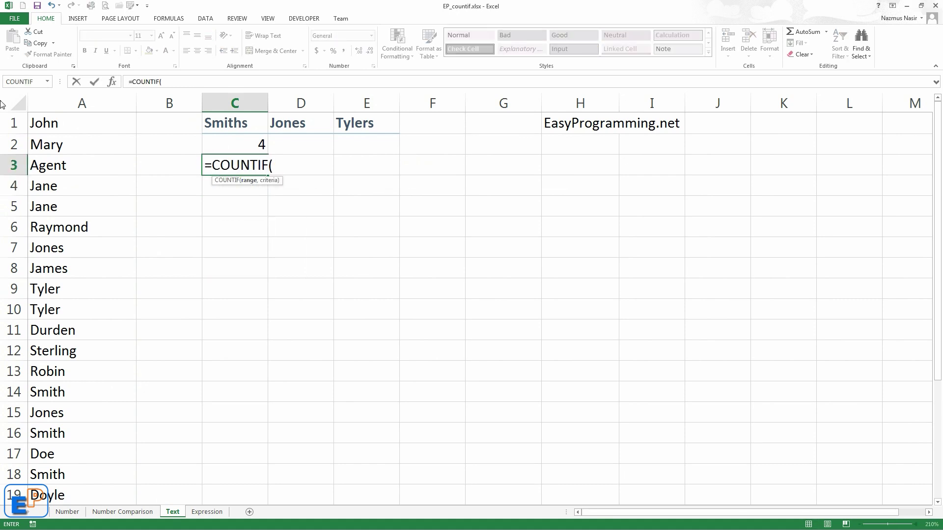
left_click(93, 121)
key("ctrl+shift+Down")
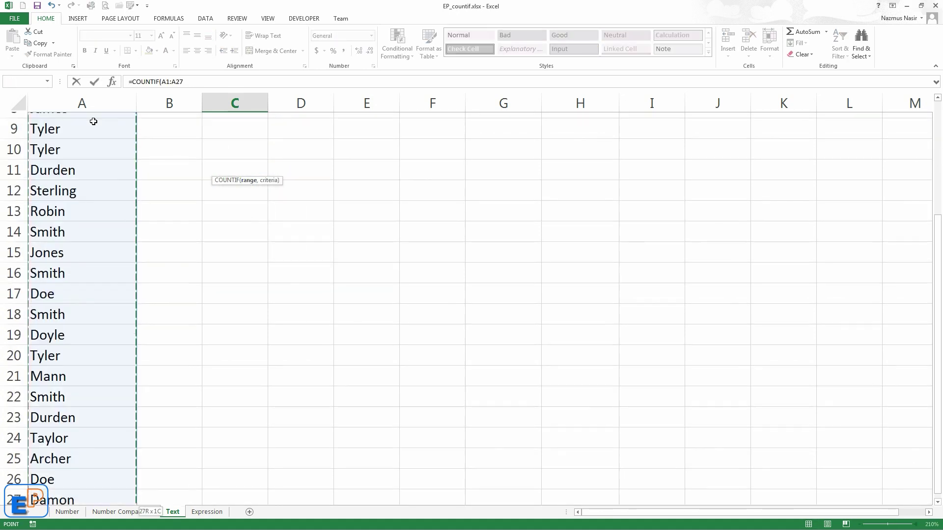
type(",")
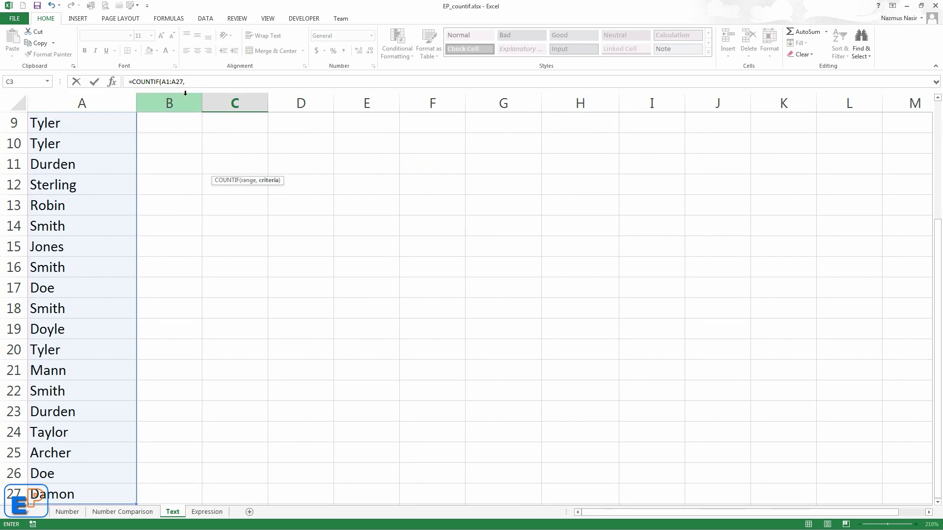
type("Smith")
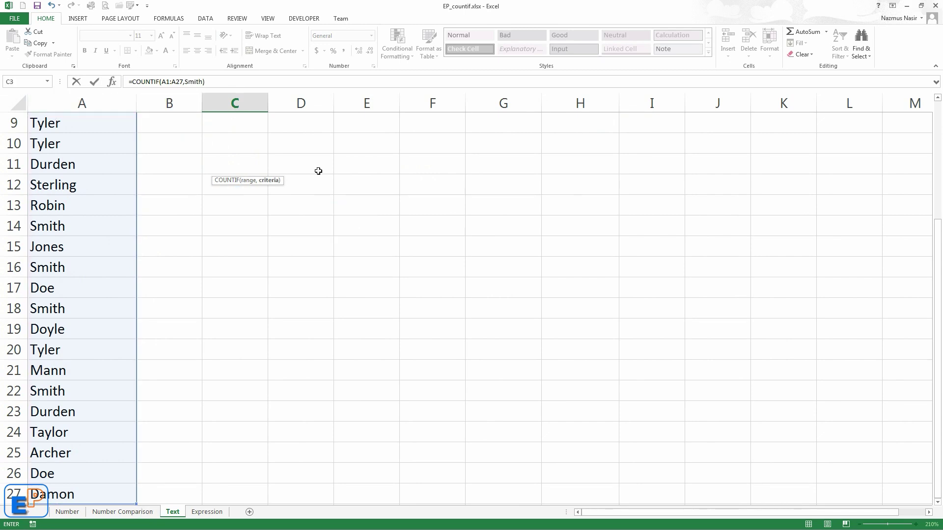
key("Return")
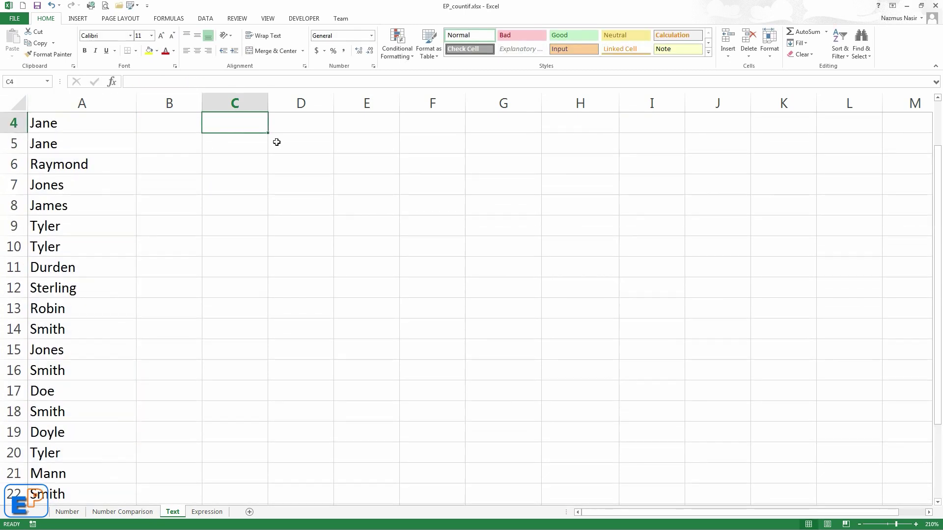
left_click(263, 166)
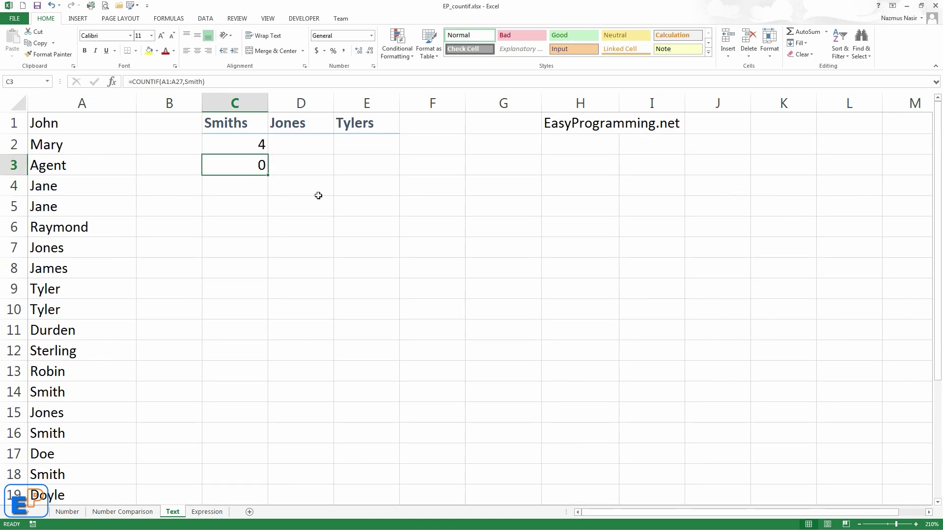
Edit the COUNTIF formula in C3 to enclose the surname criterion in quotation marks
left_click(189, 82)
left_click(186, 82)
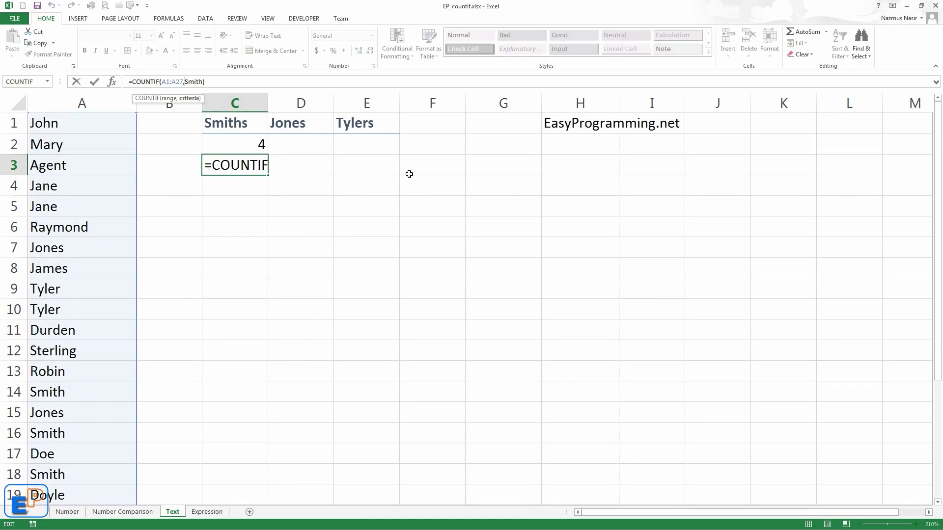
type("\"")
key("Right")
key("Right")
key("Right")
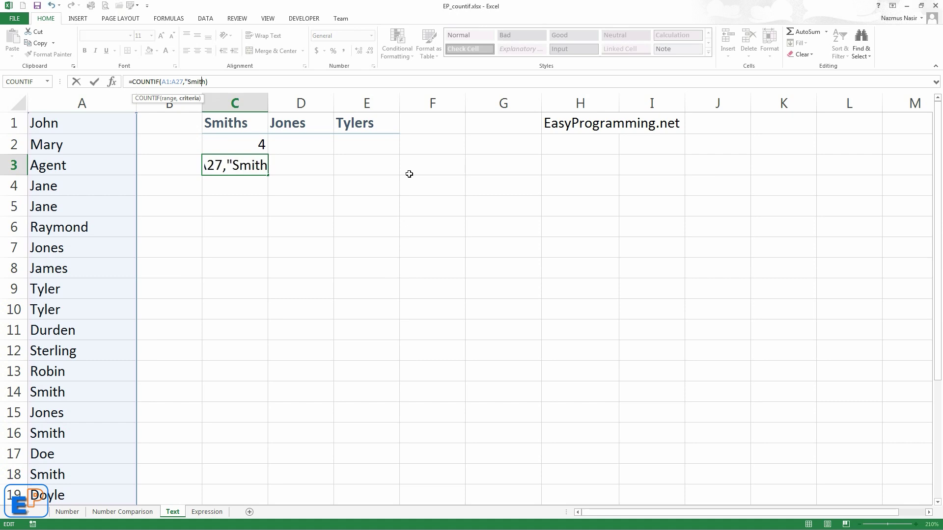
type("\"")
key("Return")
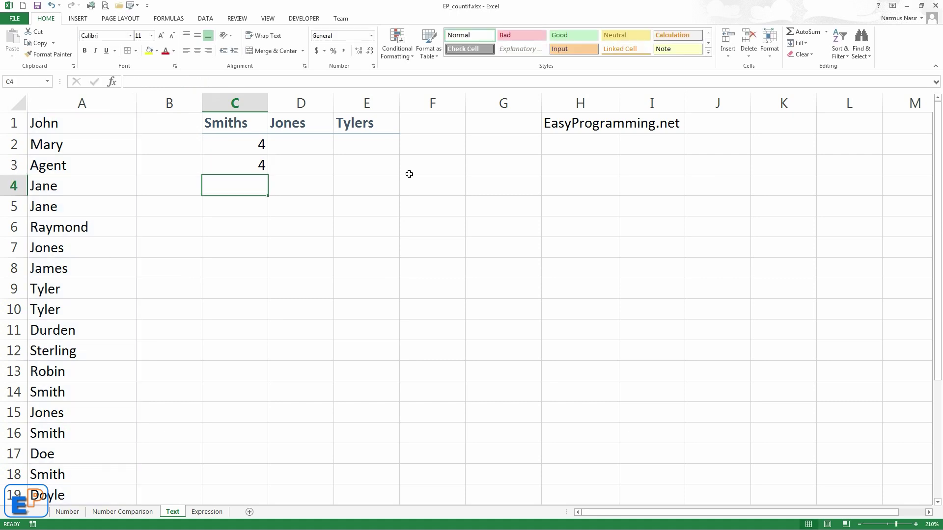
Enter a COUNTIF formula in D2 that counts D1's surname, in lowercase and quotation marks, in A1:A27
left_click(322, 145)
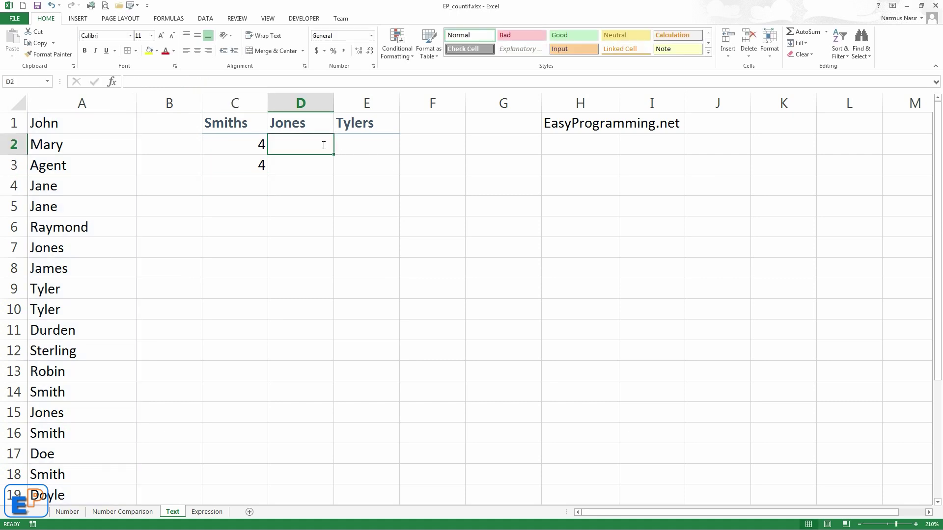
type("=countif")
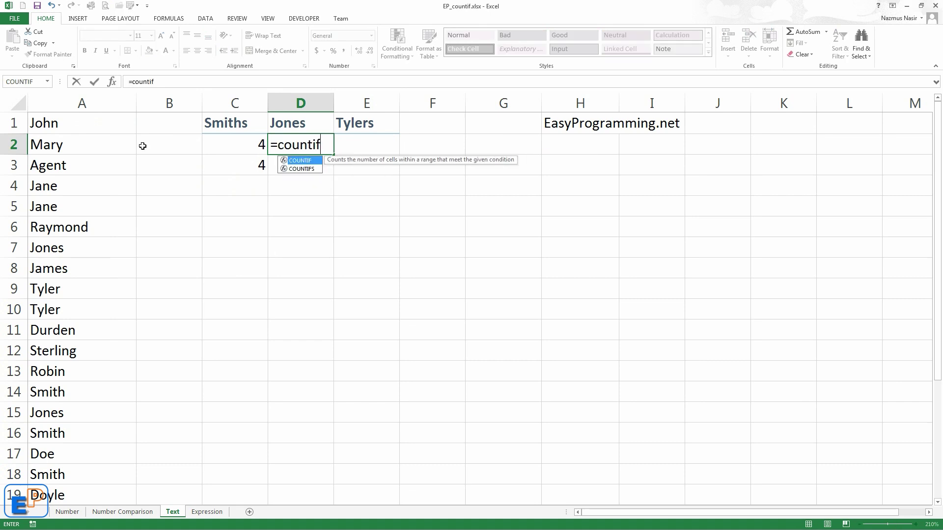
key("Tab")
left_click(96, 124)
key("ctrl+shift+Down")
type(",")
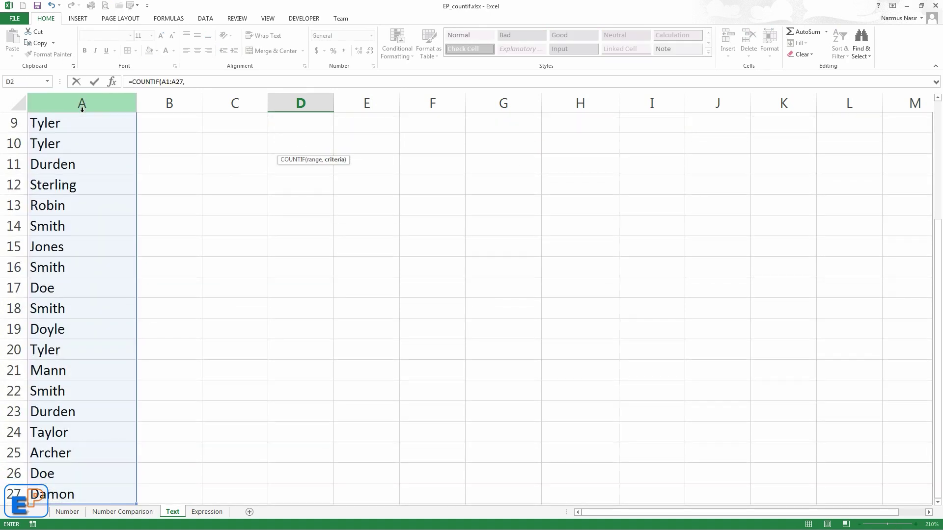
type("\"jones\"")
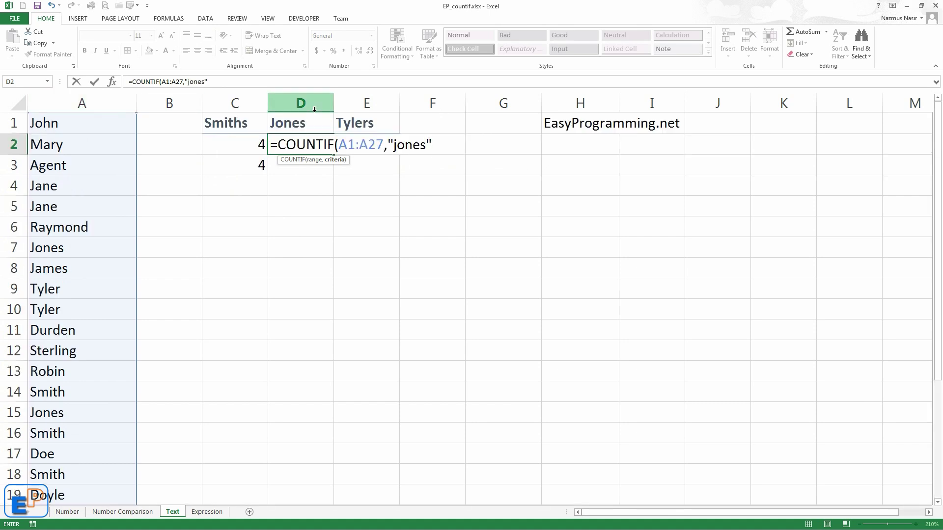
key("Return")
key("Up")
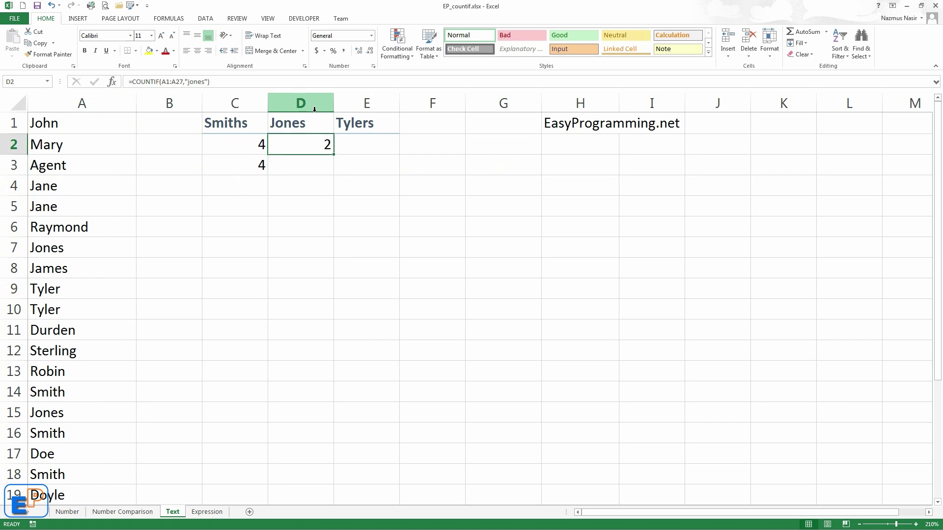
In E2, enter a COUNTIF formula that counts E1's surname, singular, lowercase and quoted, in the whole of column A, and review row 2's formulas
left_click(386, 156)
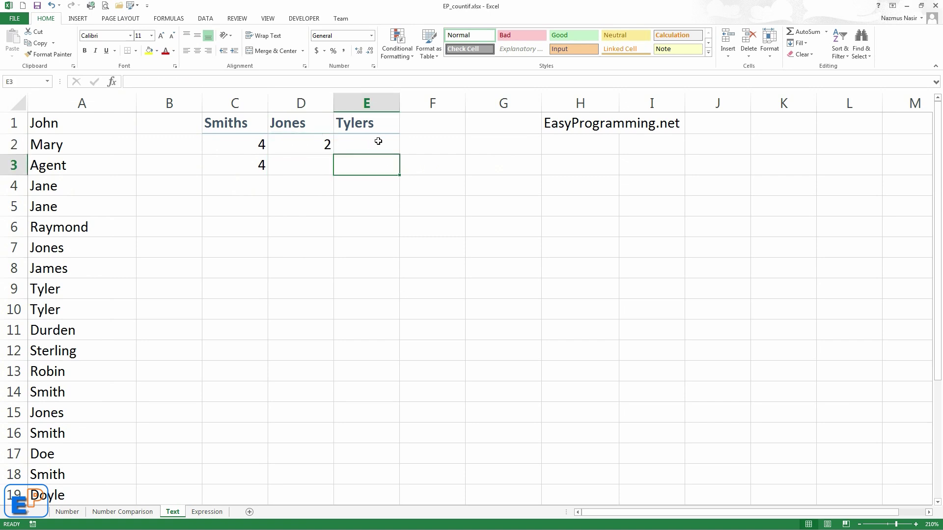
left_click(374, 140)
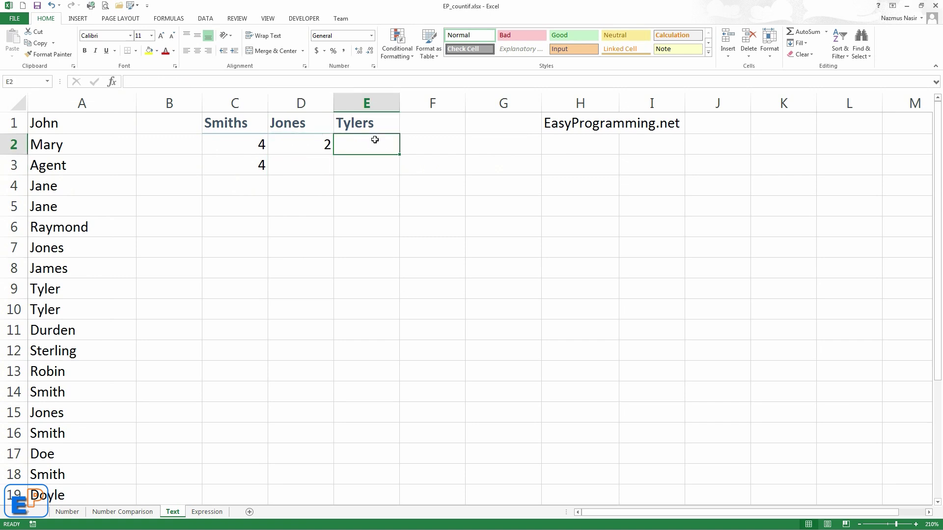
type("=countif")
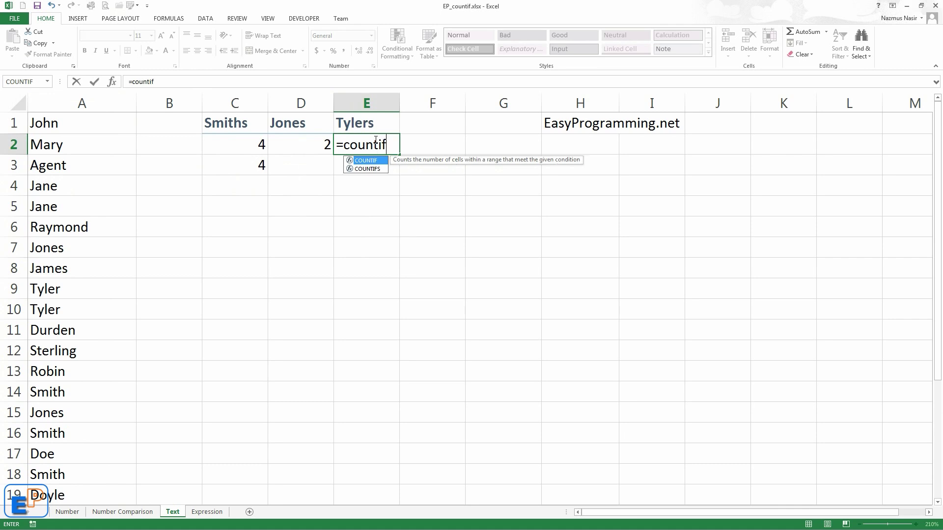
type("(\"")
key("BackSpace")
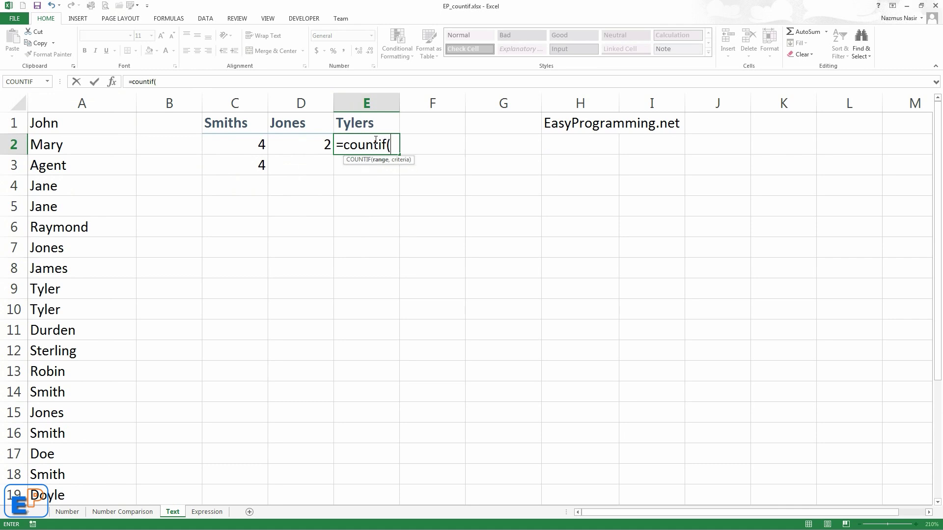
left_click(82, 103)
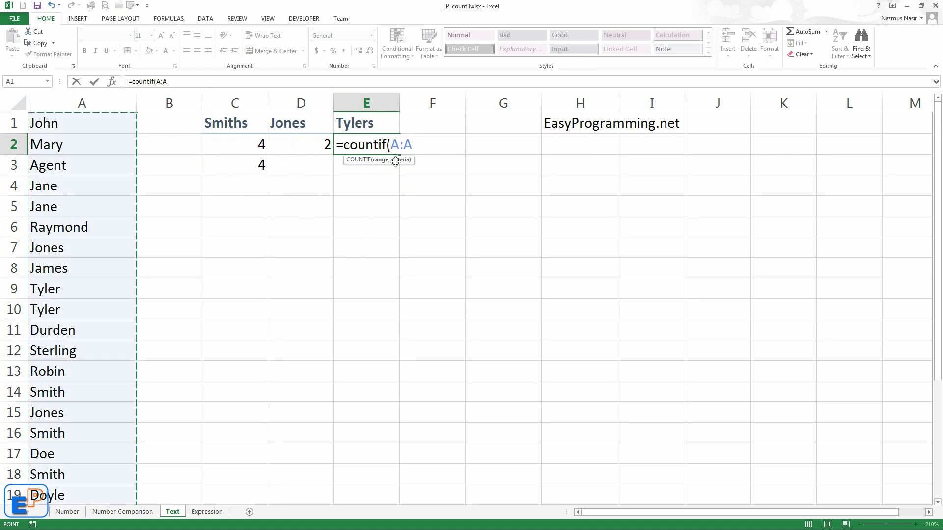
type(",")
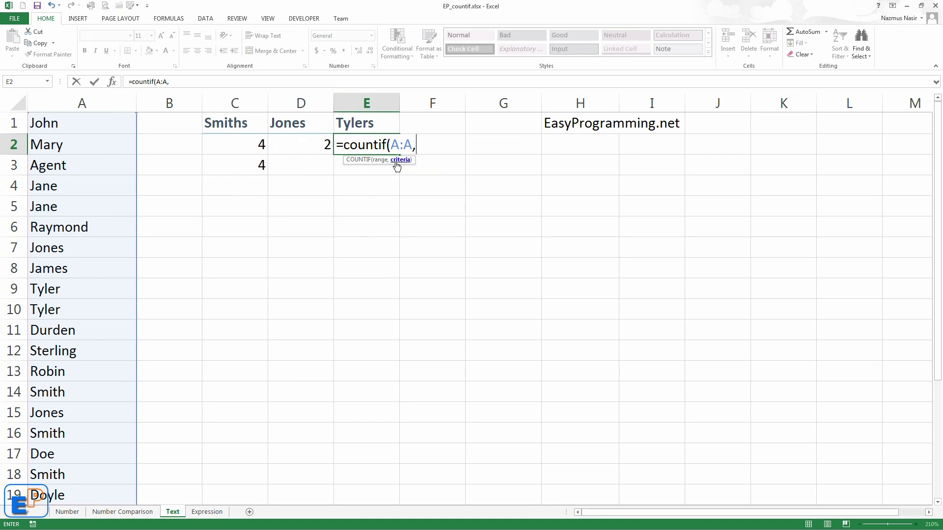
type("\"t")
key("BackSpace")
type("\"tyler\"")
key("Return")
scroll(129, 282, "down", 3)
scroll(129, 282, "up", 3)
left_click(373, 145)
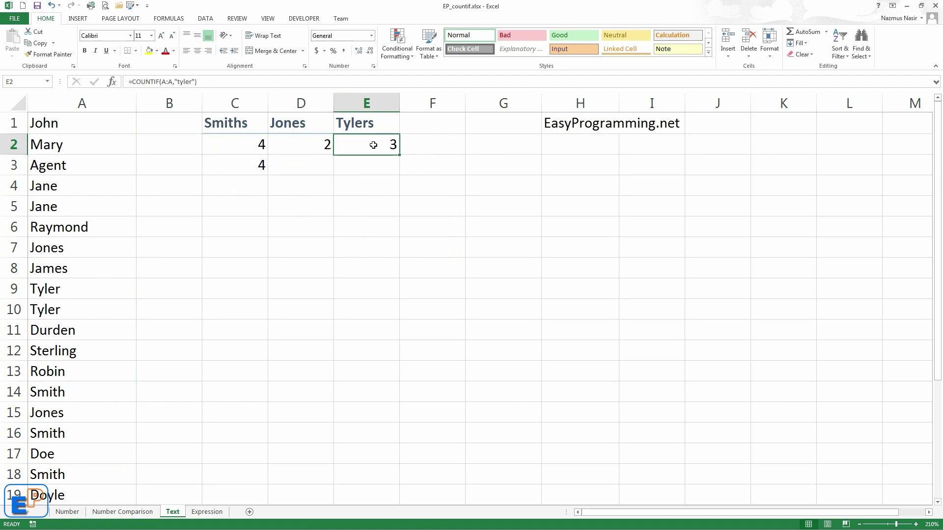
left_click(305, 145)
left_click(258, 146)
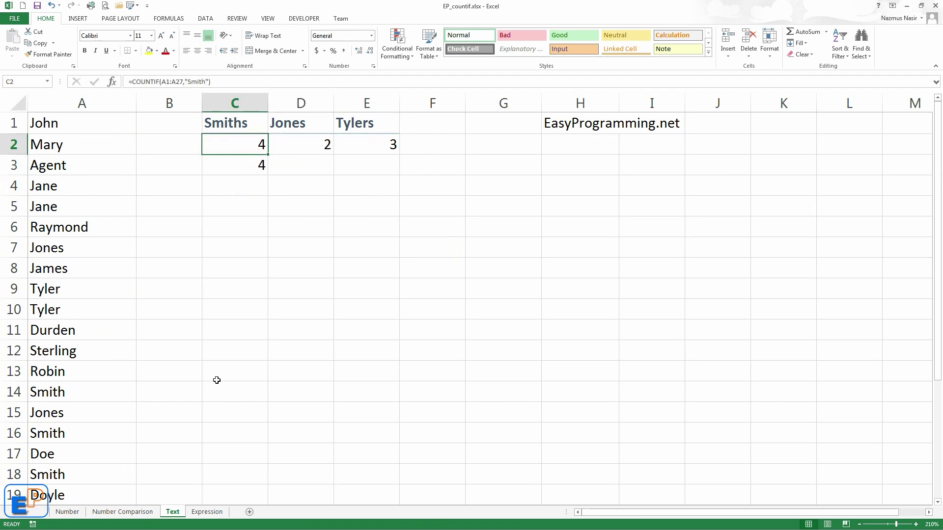
On the Expression sheet, enter a COUNTIF formula in D2 over the whole of column A with the criterion ">15"
left_click(213, 512)
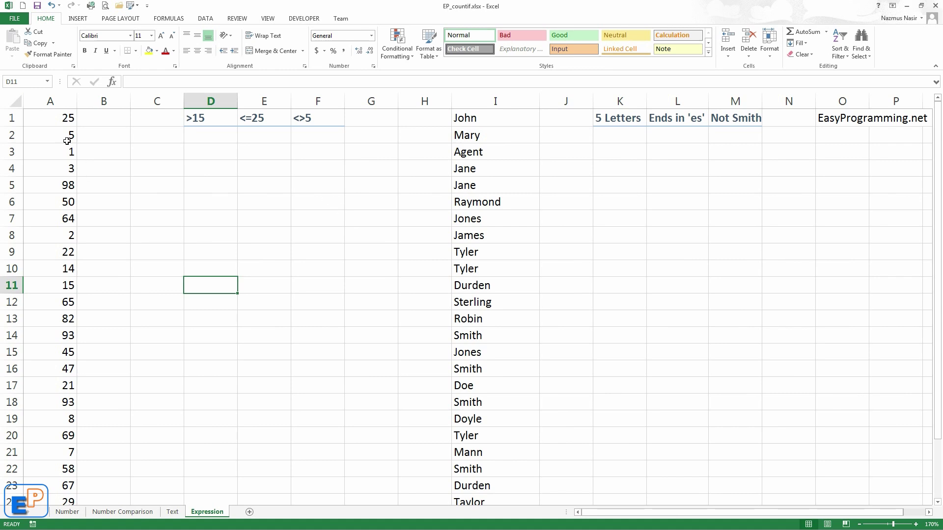
left_click(49, 147)
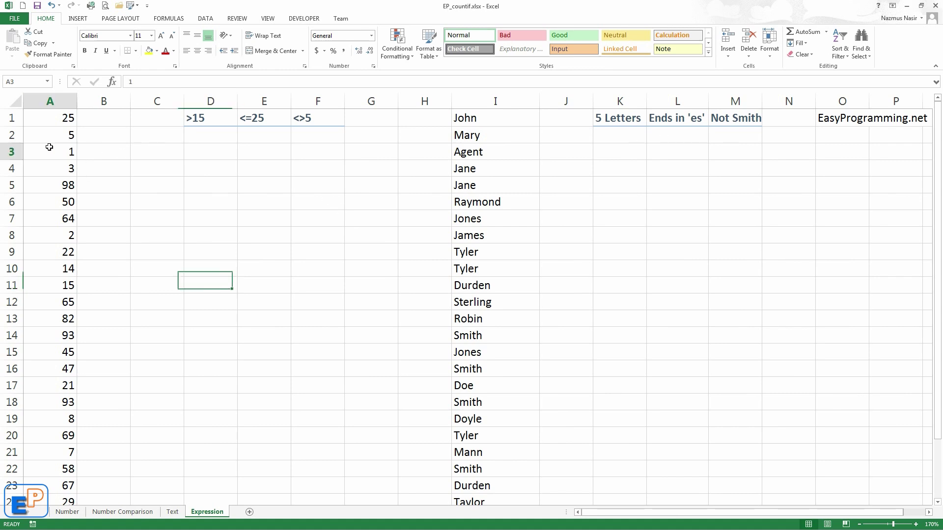
left_click(486, 149)
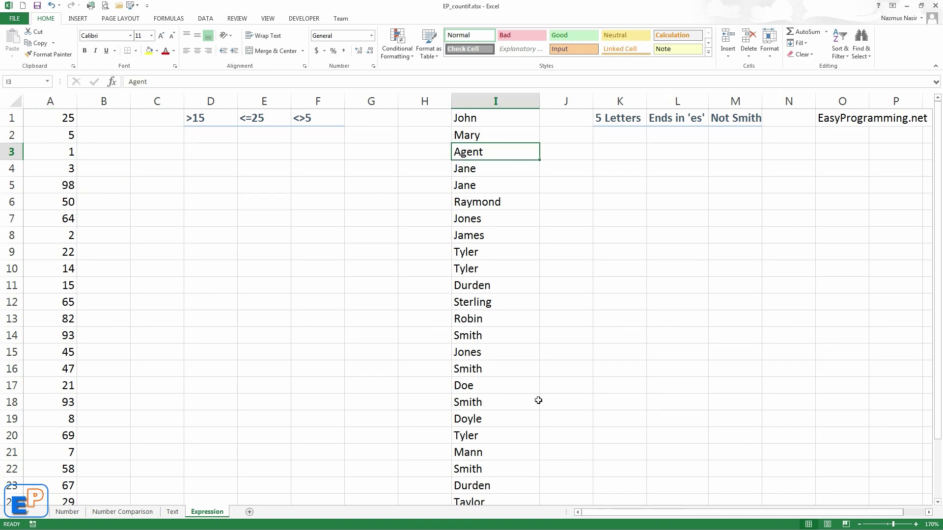
left_click(215, 131)
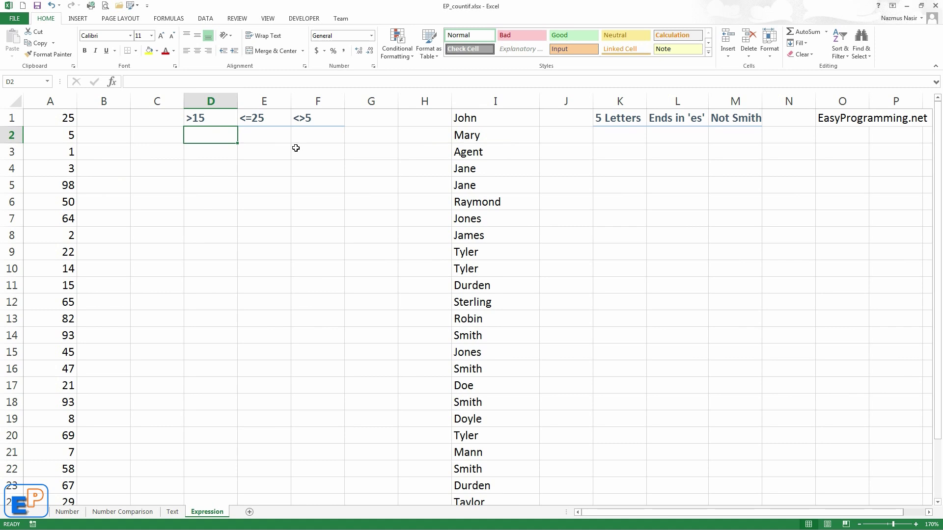
type("=countif")
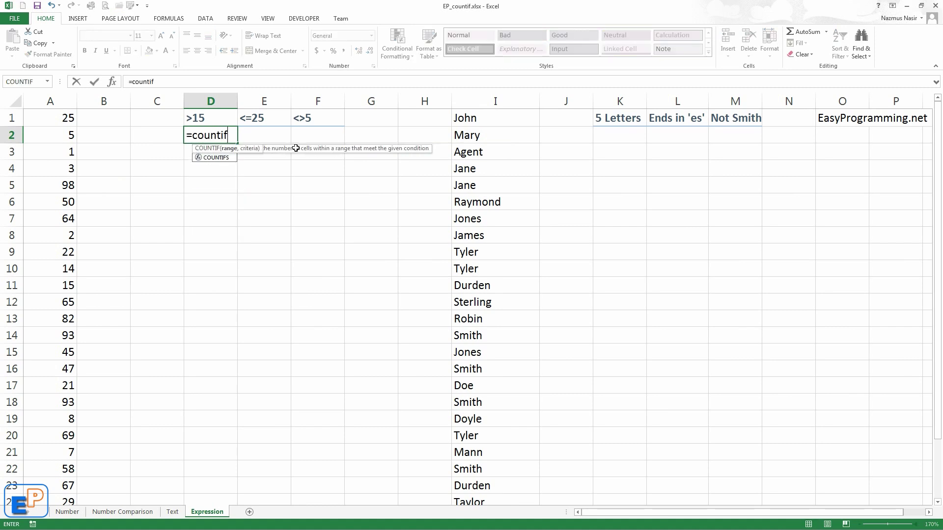
key("Tab")
left_click(50, 100)
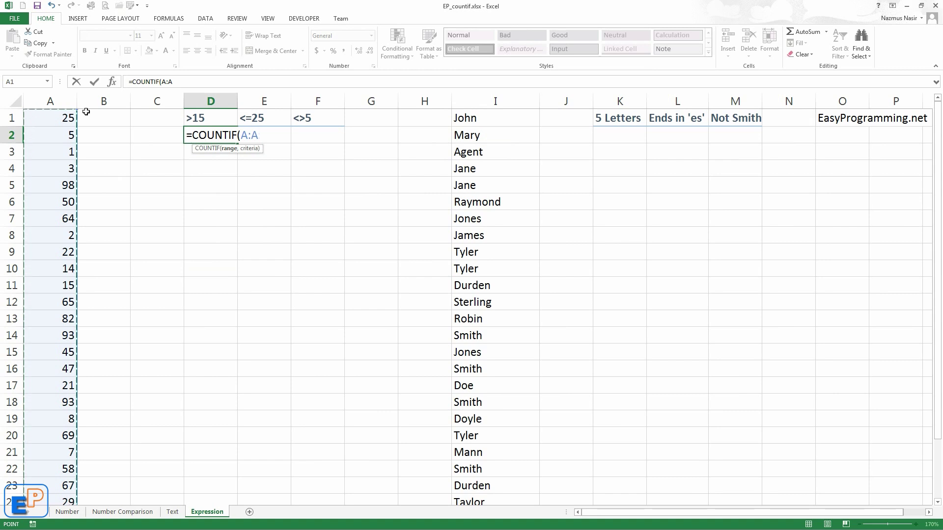
scroll(367, 176, "down", 5)
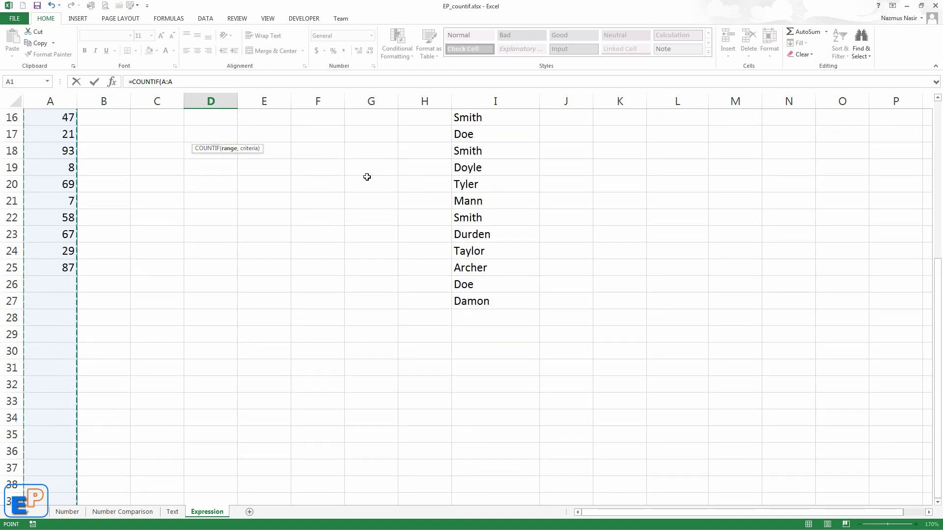
scroll(366, 176, "up", 5)
type(",")
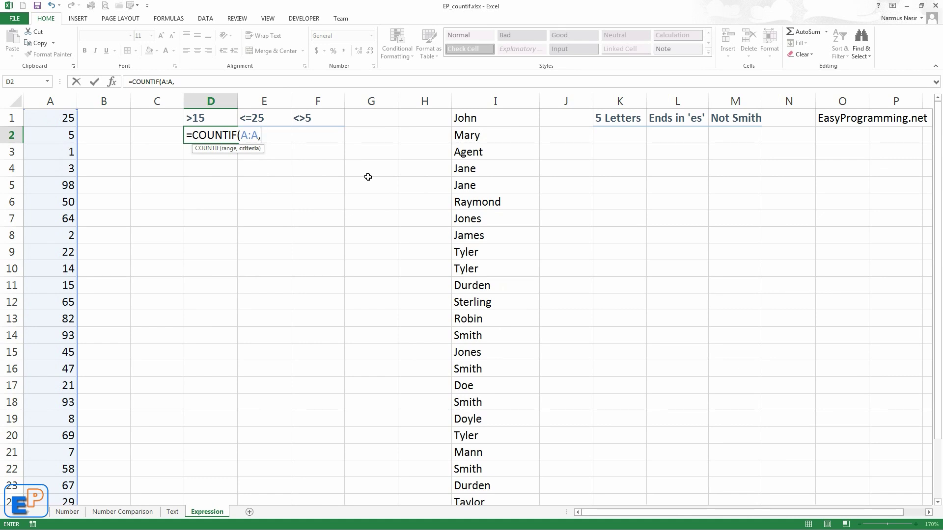
type("\">15\"")
key("Return")
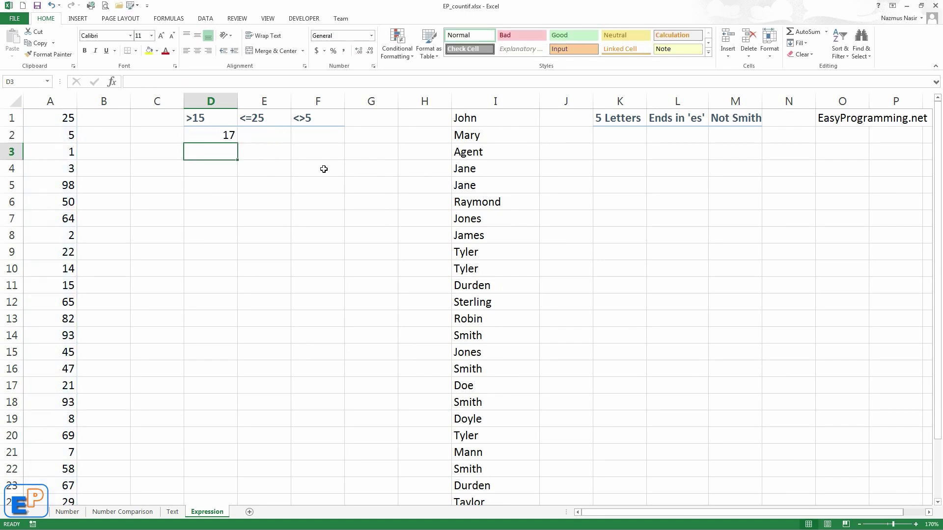
Try to enter a COUNTIF formula in D3 over the whole of column A with the criterion >15 without quotation marks
scroll(66, 473, "down", 2)
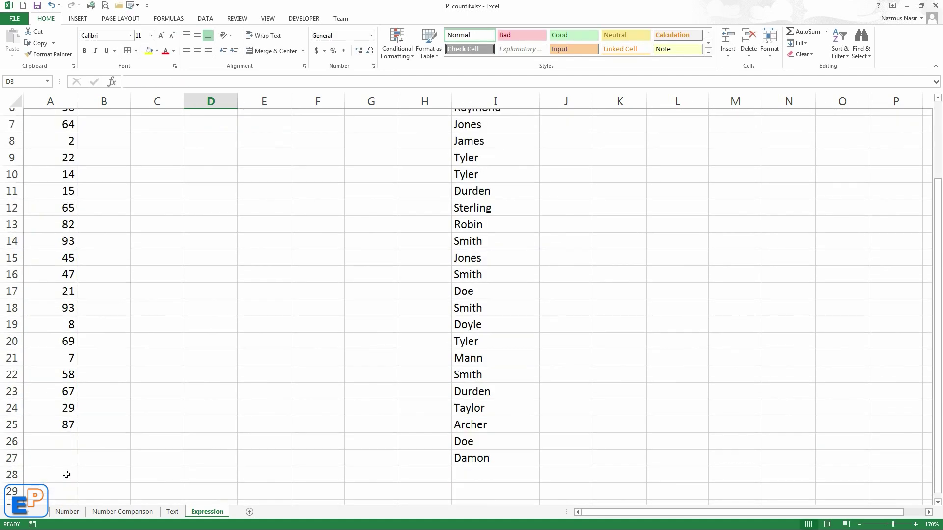
scroll(61, 435, "up", 2)
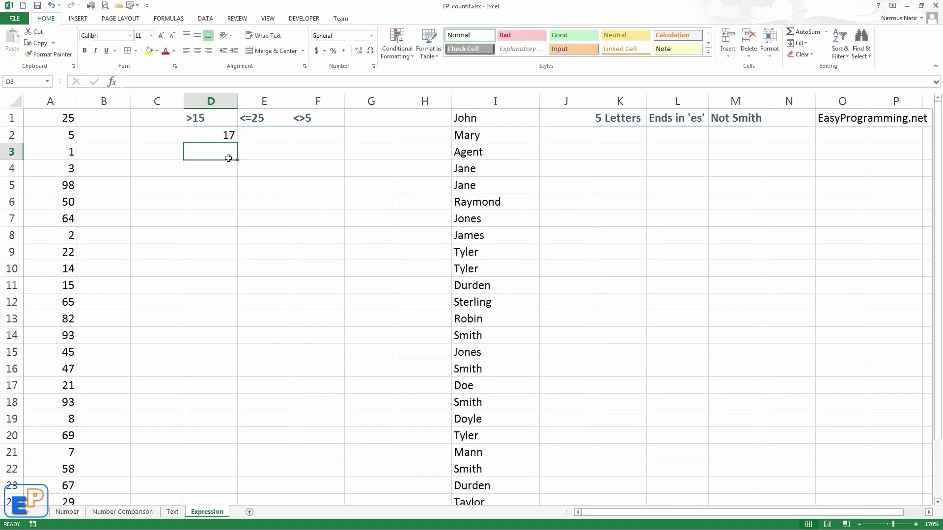
type("=countif")
key("Tab")
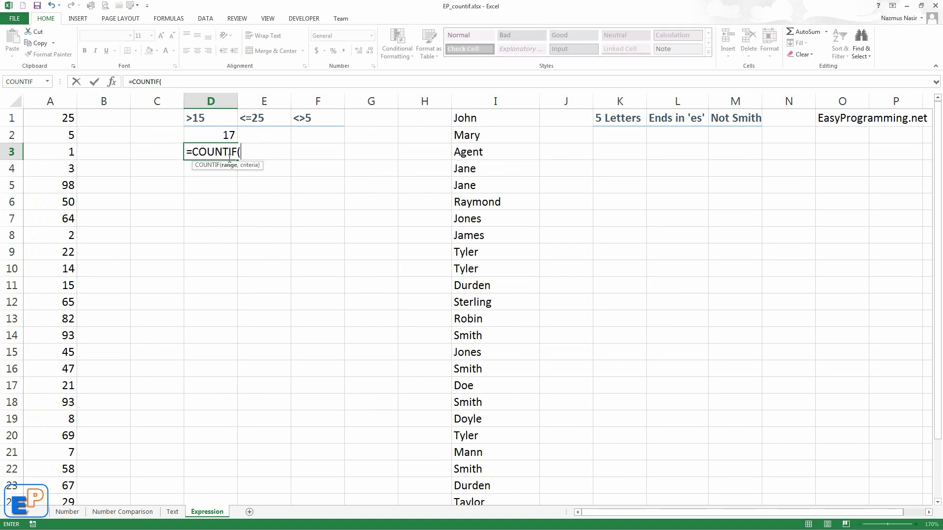
left_click(65, 102)
type(",")
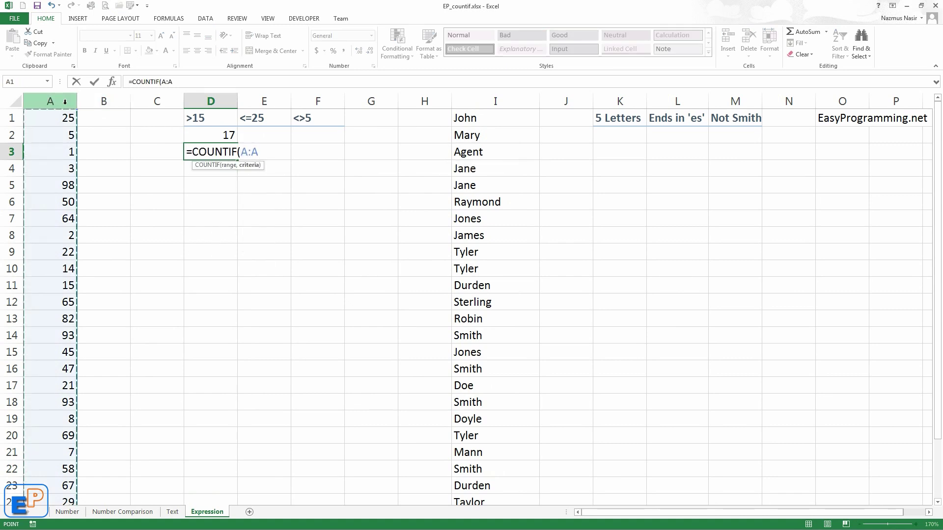
type(">15)")
key("Return")
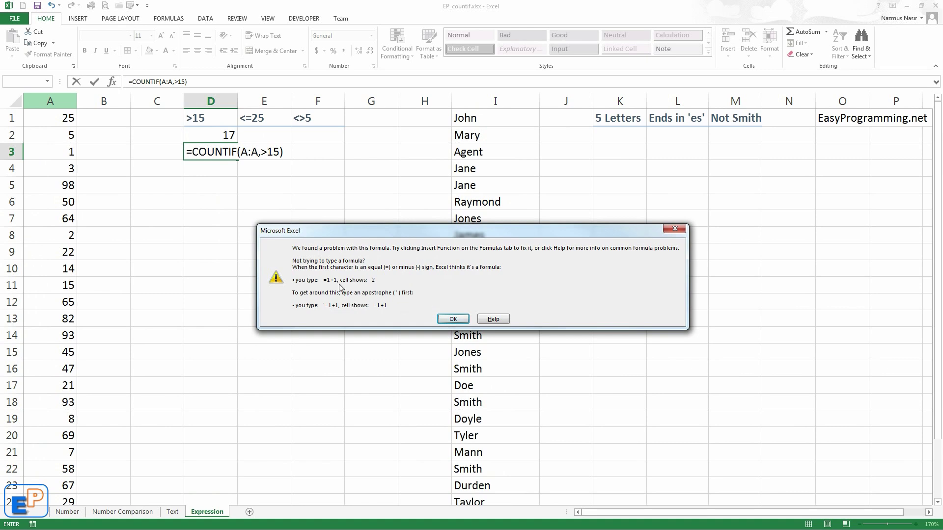
left_click(453, 319)
key("Escape")
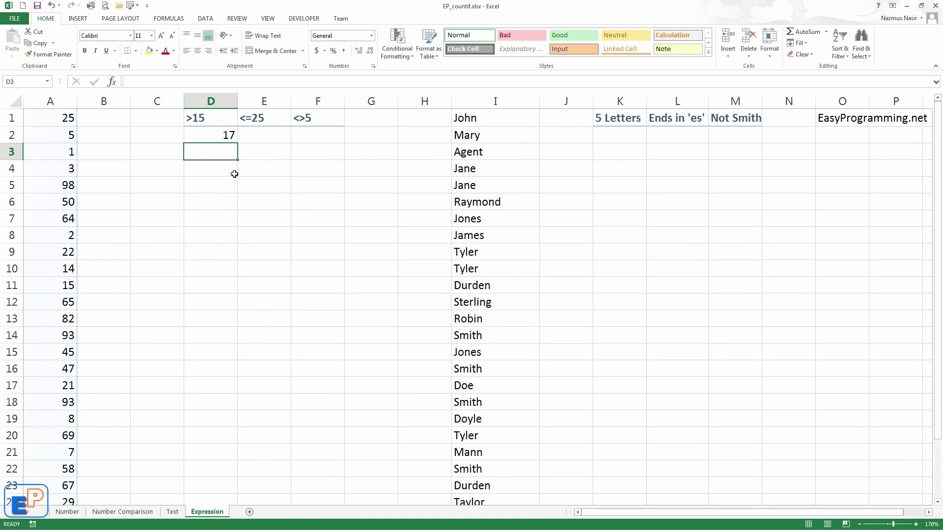
Enter a COUNTIF formula in E2 over the whole of column A with the criterion "<=25"
left_click(252, 138)
type("=countif")
key("Tab")
left_click(51, 96)
type(",\"<=25\"")
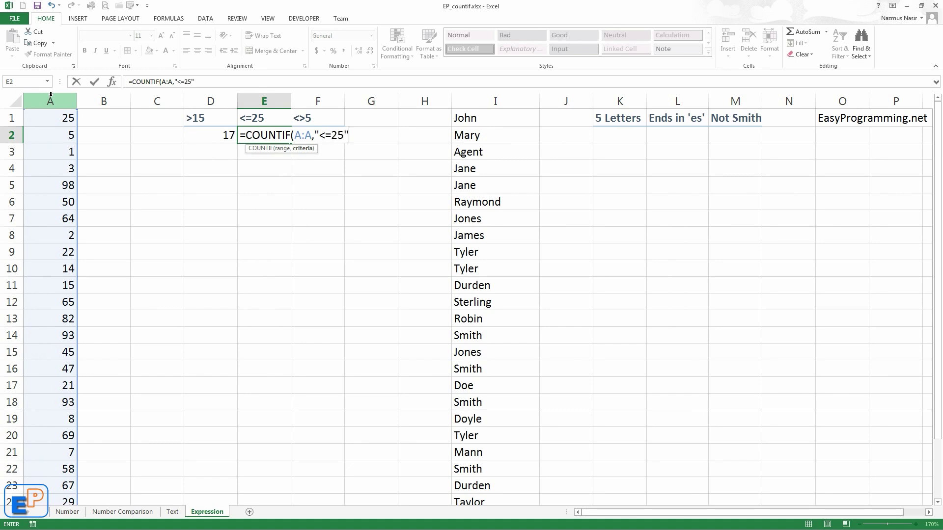
key("Return")
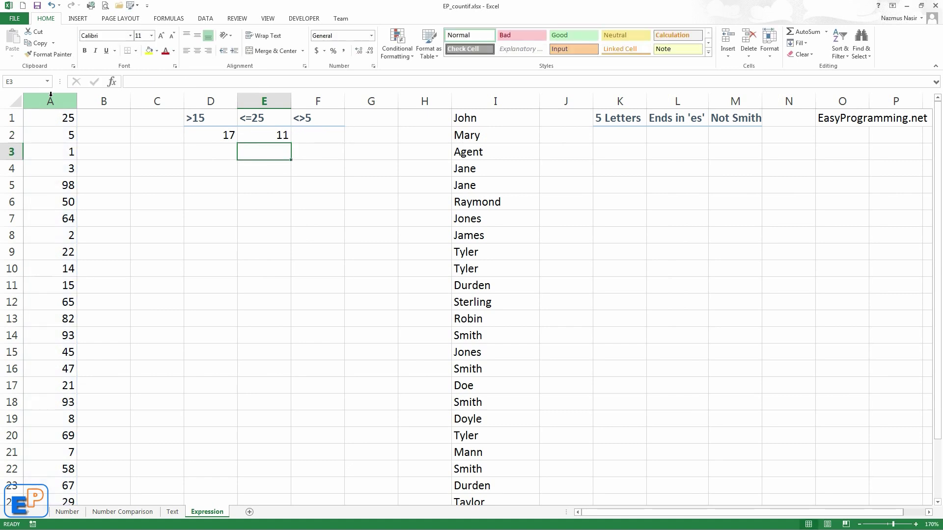
Enter a COUNTIF formula in F2 over the whole of column A with the criterion "<>5"
left_click(306, 135)
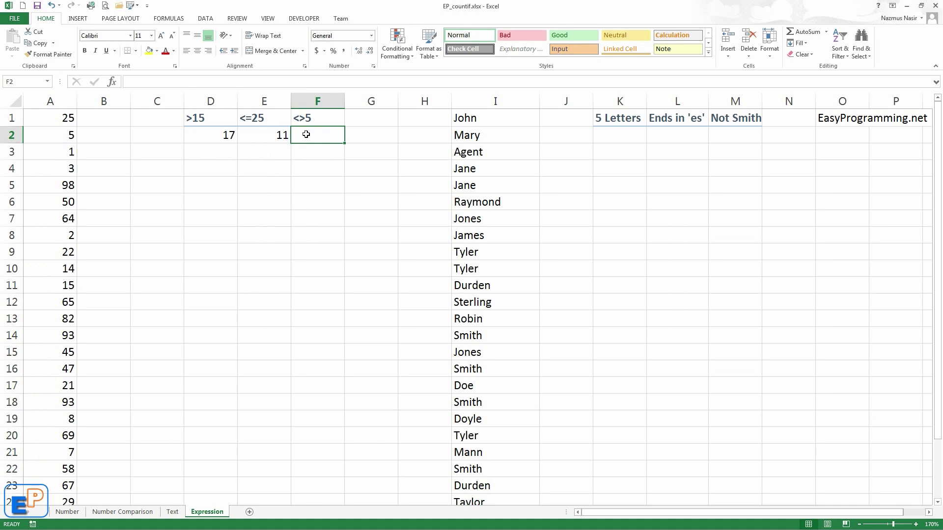
type("=countif")
key("Tab")
left_click(51, 95)
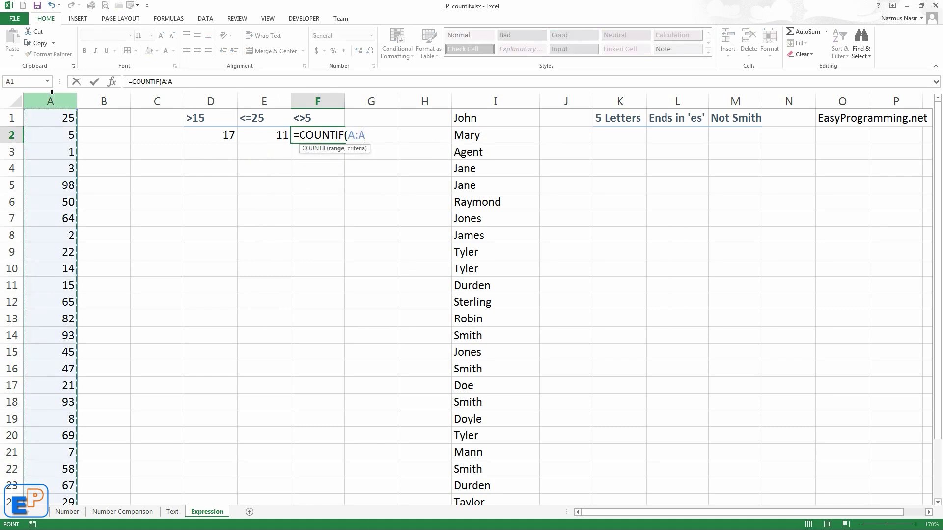
type(",\"<>5\"")
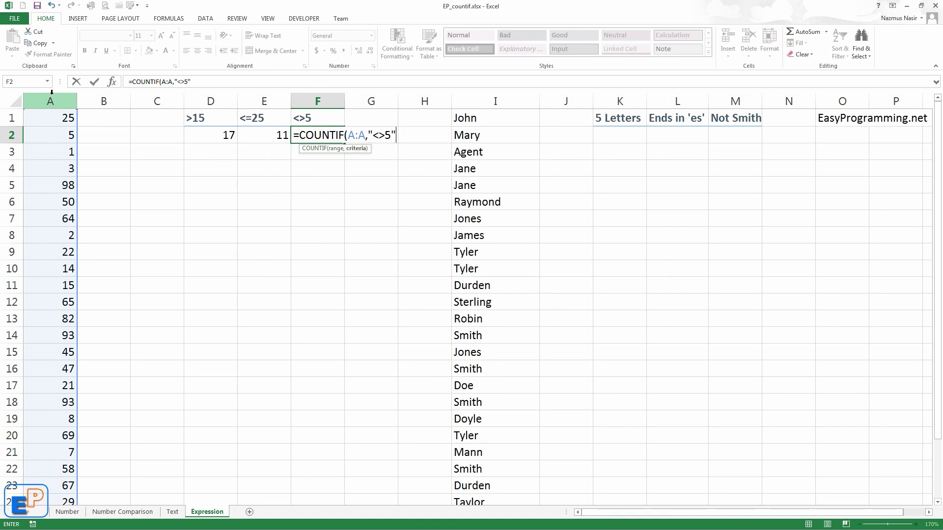
key("Return")
left_click(293, 135)
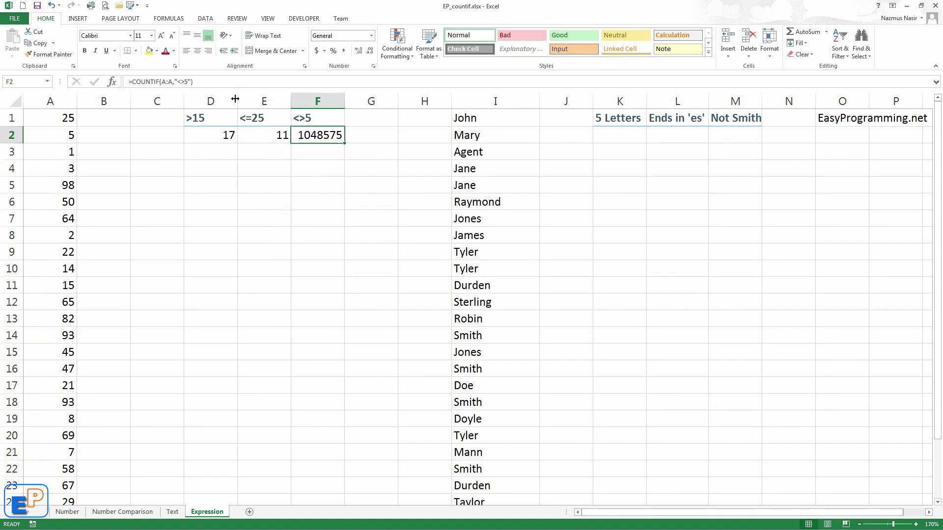
Delete the criterion from the COUNTIF formula in F2 and re-enter it as "<>5"
double_click(307, 140)
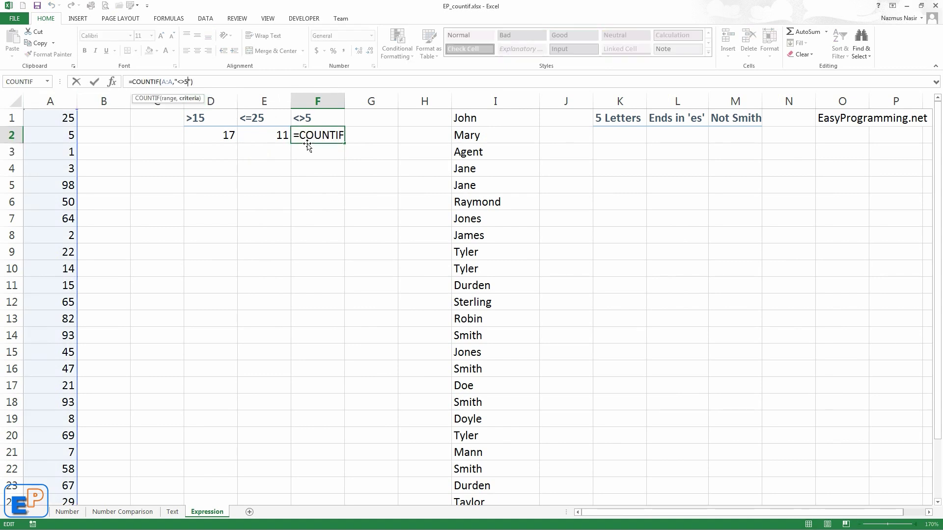
key("Left")
key("Left")
key("Left")
key("BackSpace")
key("BackSpace")
key("BackSpace")
key("BackSpace")
key("BackSpace")
key("BackSpace")
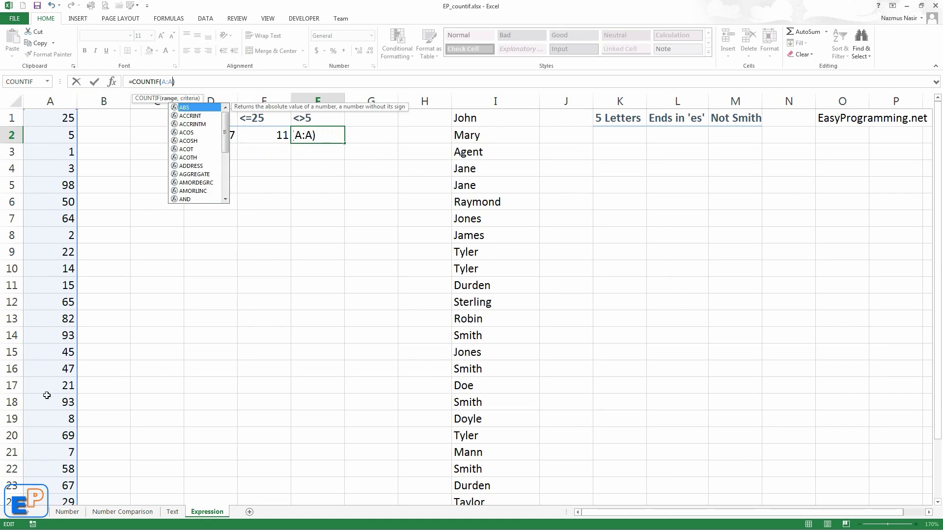
type(",\"<")
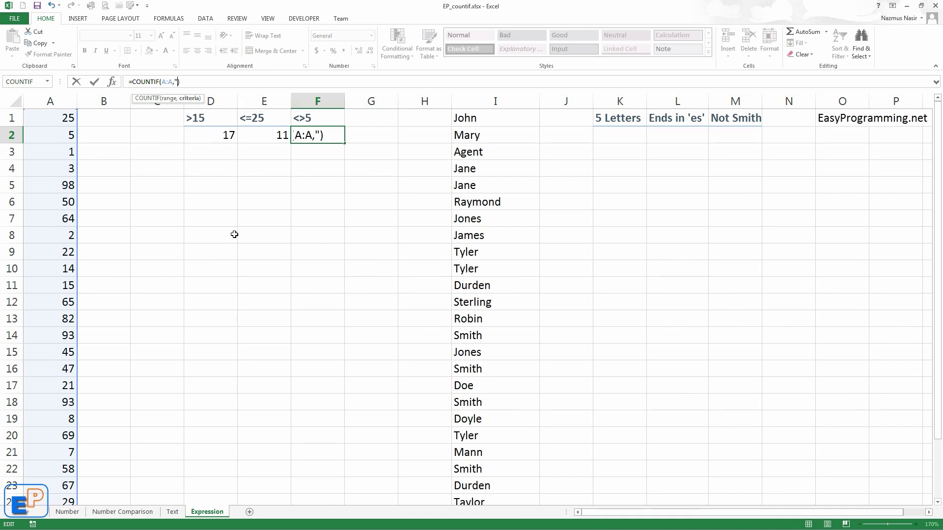
type(">5\"")
key("Return")
left_click(318, 140)
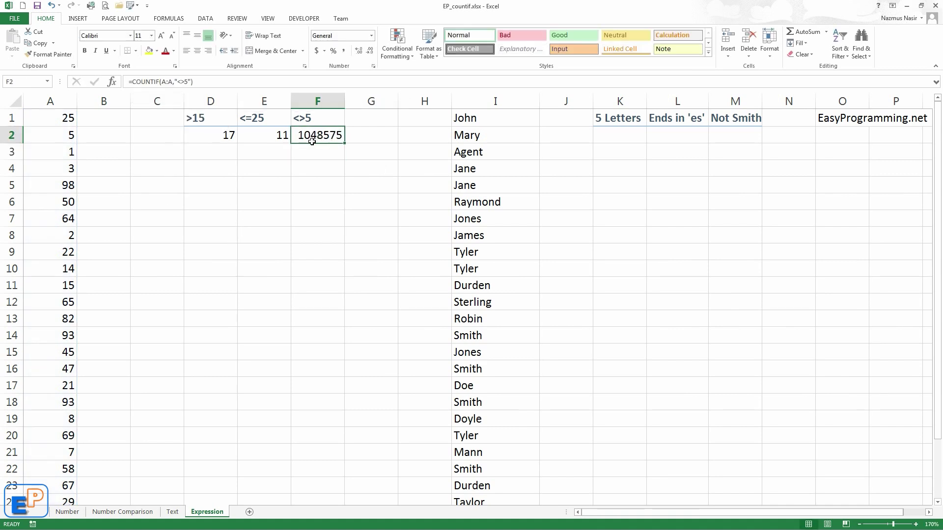
Select column A and examine the rows below its data, and return to the formula in F2
left_click(49, 101)
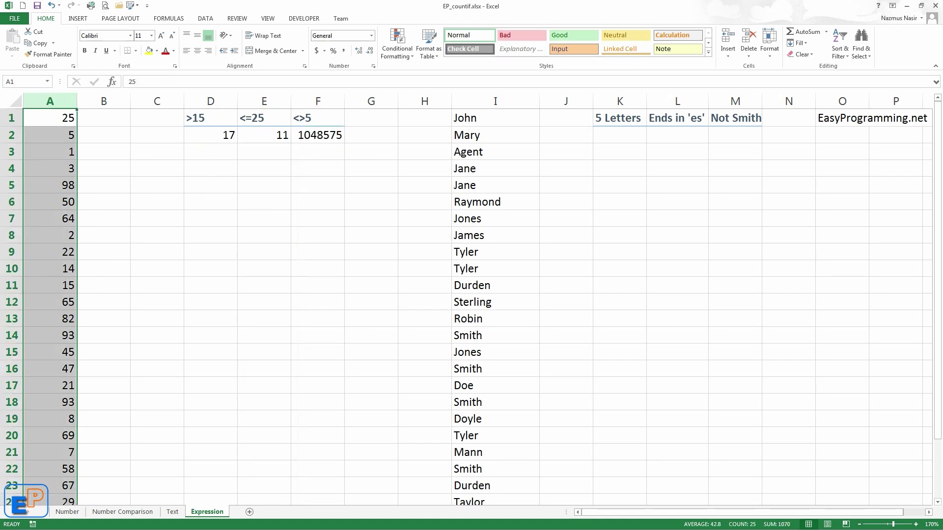
left_click_drag(937, 181, 132, 465)
scroll(132, 465, "down", 20)
scroll(940, 445, "up", 20)
left_click(314, 139)
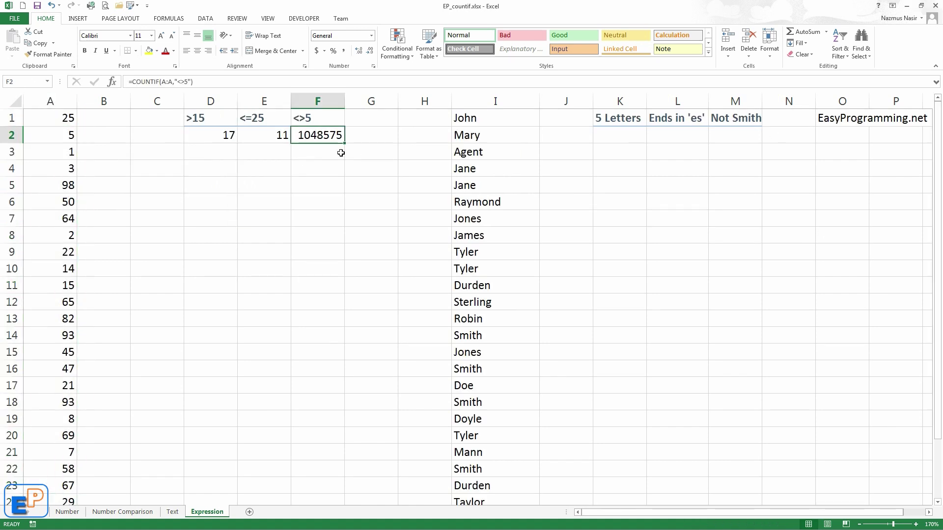
Enter a COUNTIF formula in F3 that counts the cells in A1:A25 meeting the criterion "<>5"
left_click(317, 148)
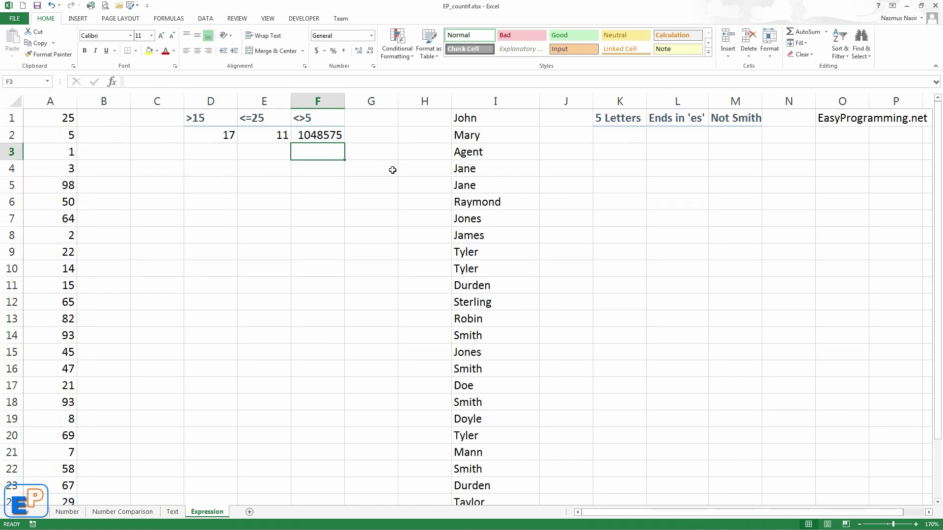
type("count")
key("BackSpace")
key("BackSpace")
key("BackSpace")
key("BackSpace")
key("BackSpace")
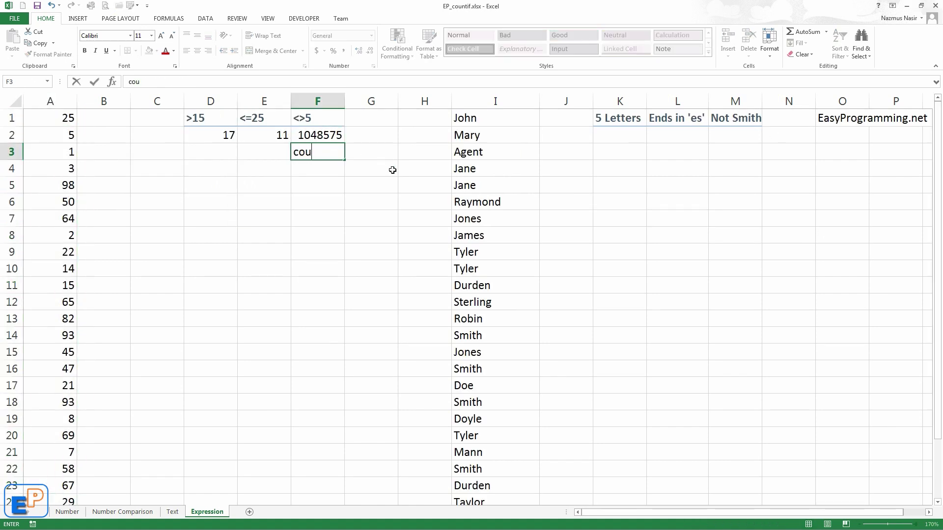
type("=count")
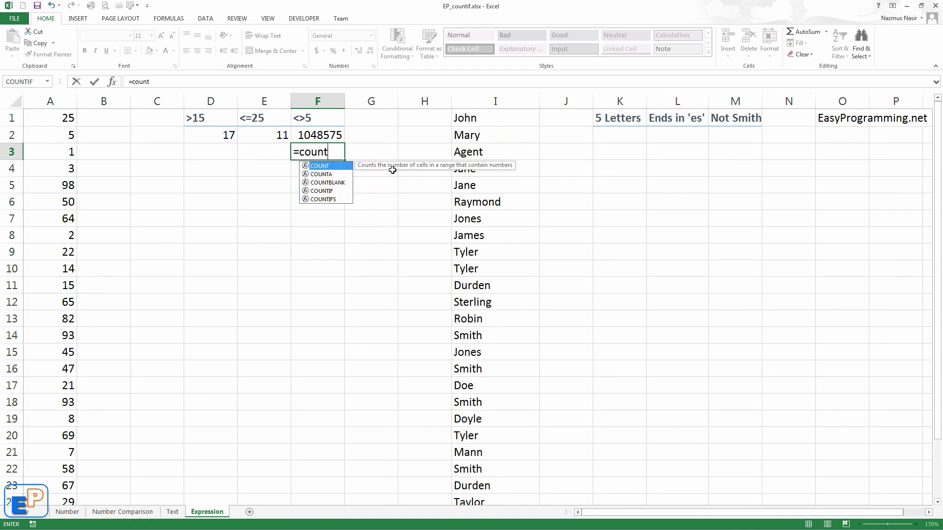
type("if(")
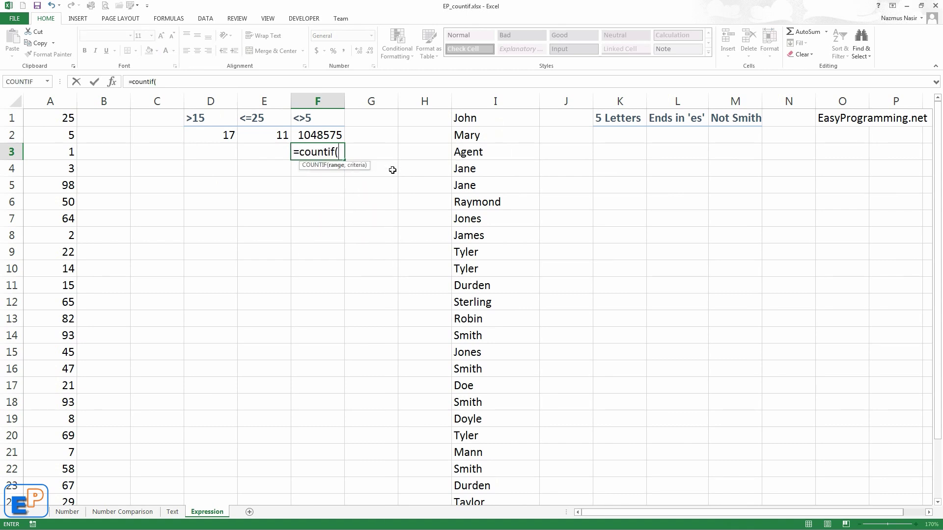
left_click(56, 118)
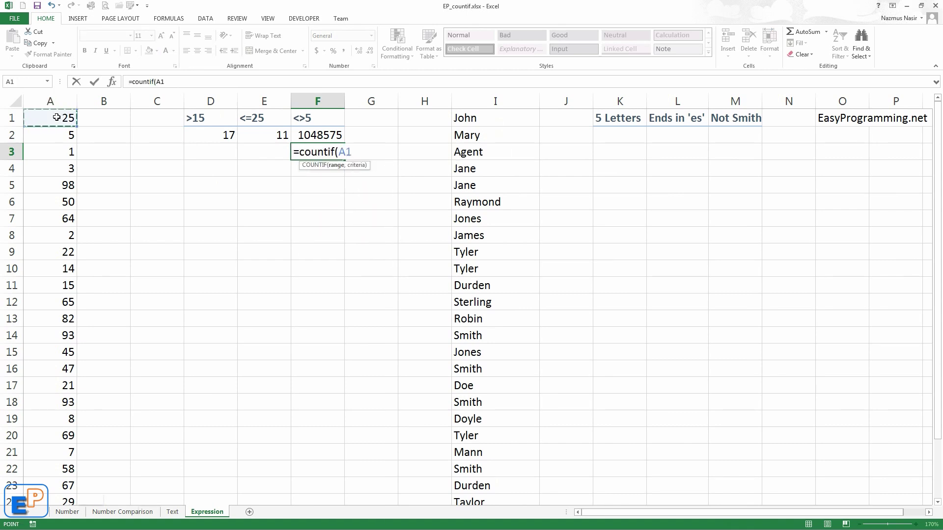
key("ctrl+shift+Down")
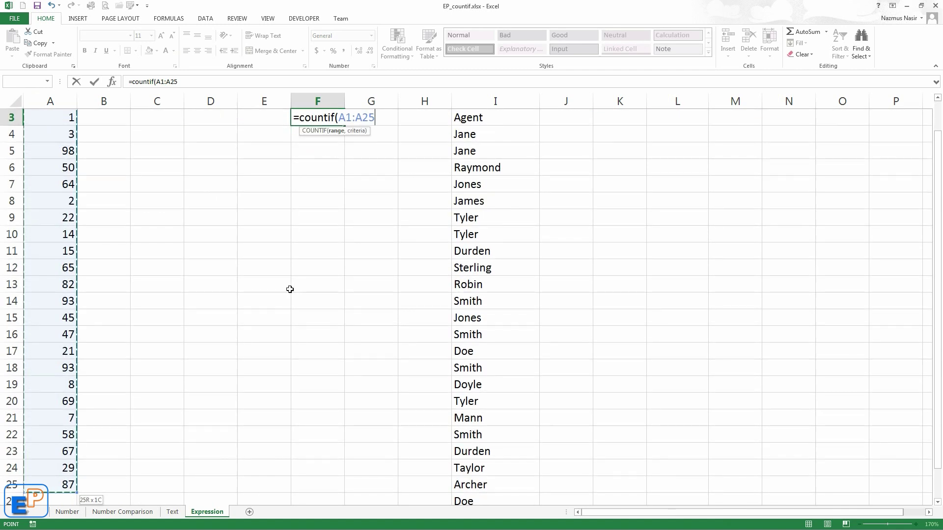
type(",\"<>5\"")
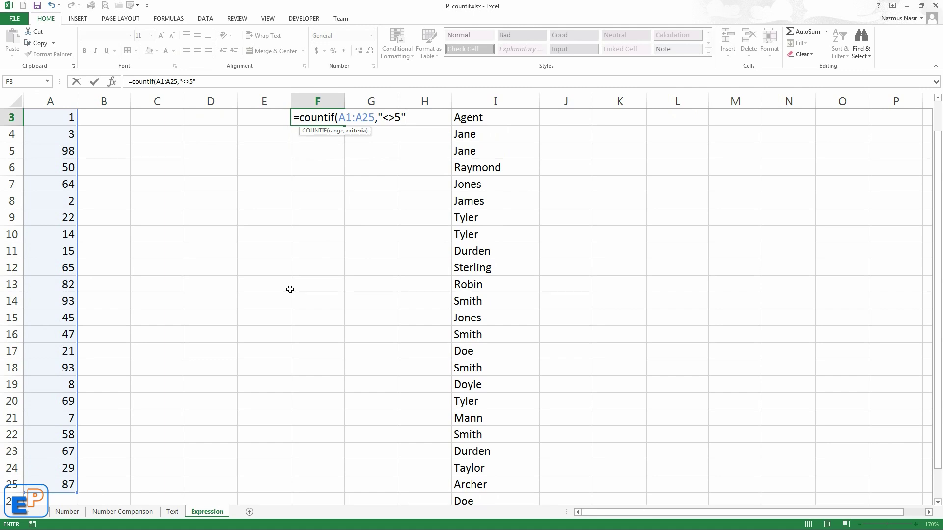
key("Return")
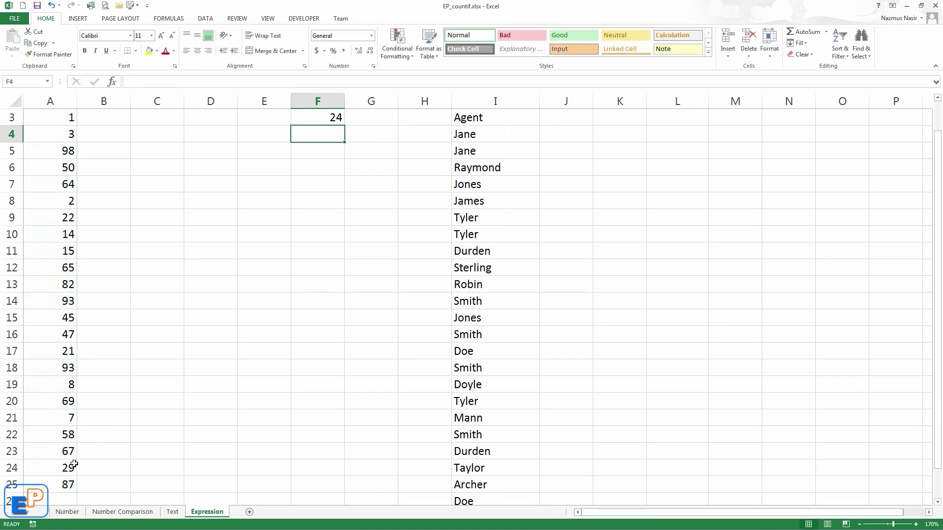
Move the whole-column COUNTIF formula from F2 to F5, and the A1:A25 formula from F3 to F2
scroll(73, 464, "up", 1)
left_click(69, 135)
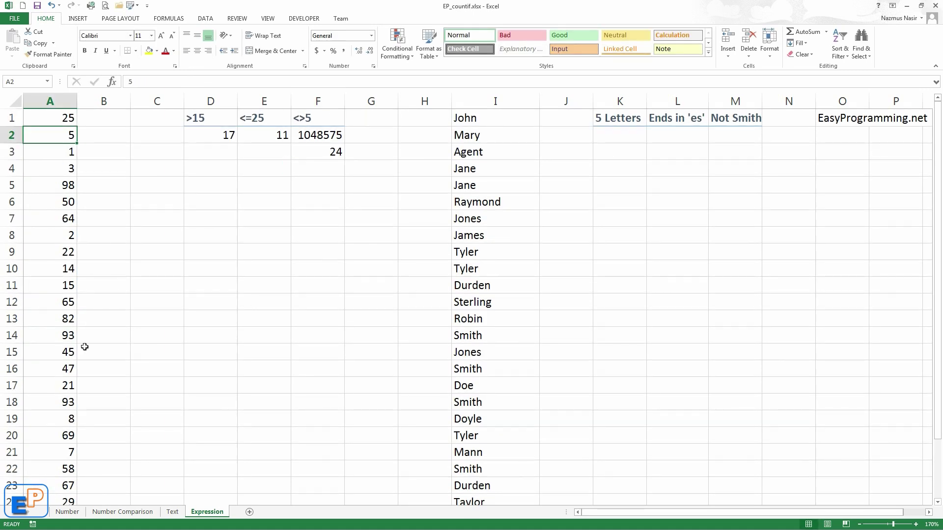
scroll(110, 417, "down", 2)
scroll(115, 415, "up", 2)
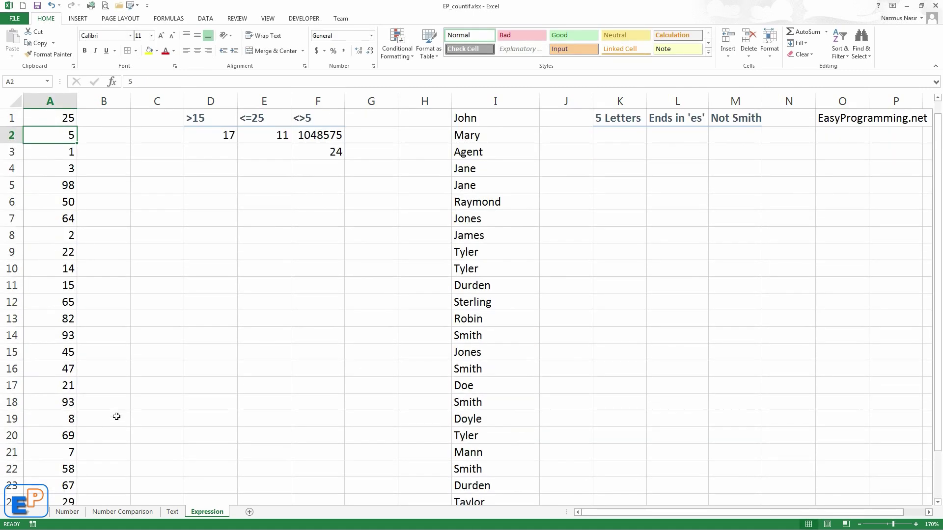
left_click(318, 140)
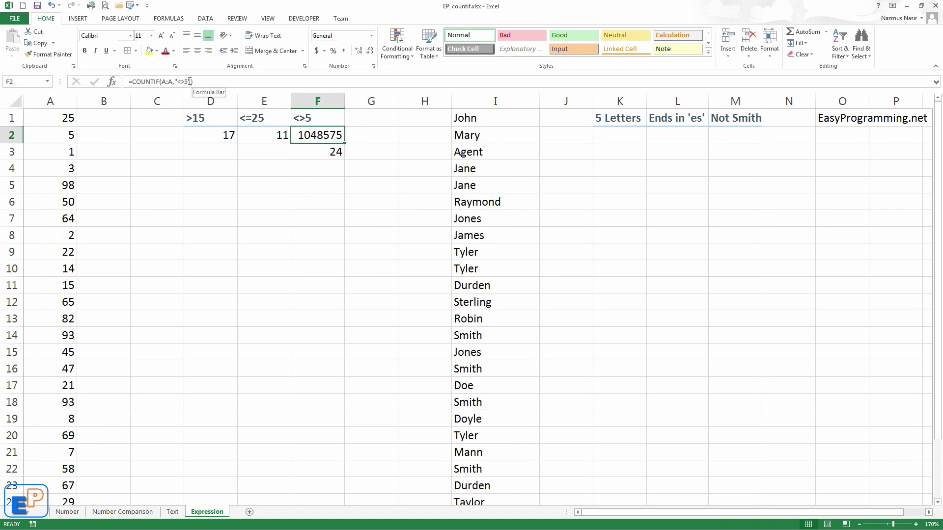
left_click_drag(318, 144, 317, 194)
left_click(323, 153)
left_click_drag(325, 144, 320, 132)
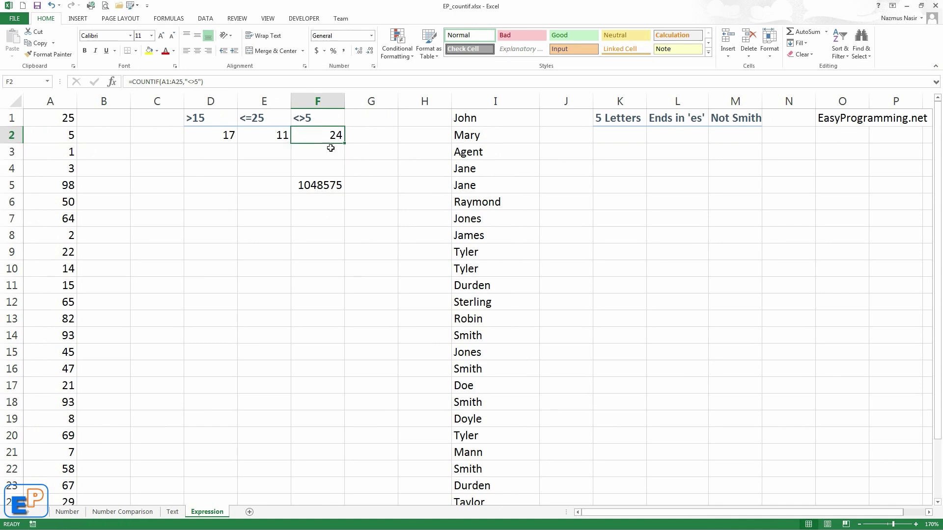
left_click(205, 138)
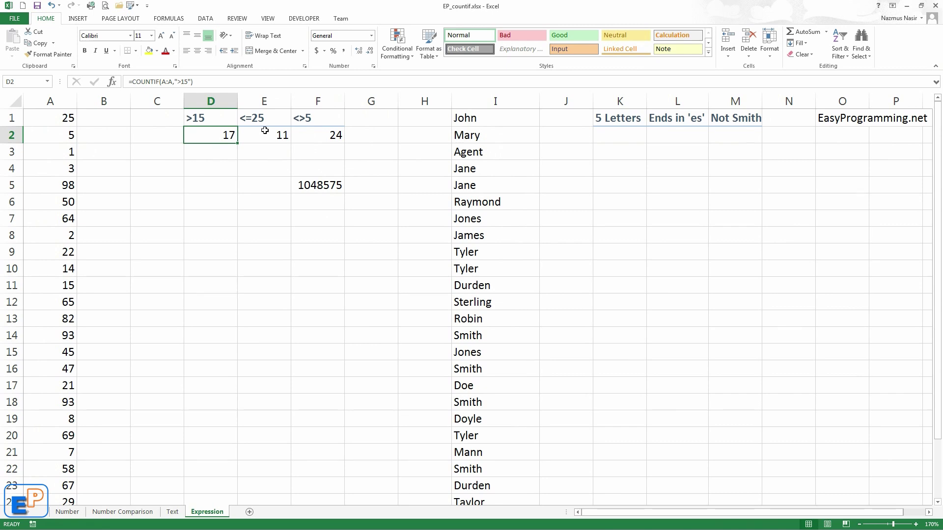
Enter a COUNTIF formula in K2 that counts the five-letter names in column I using the criterion "?????"
left_click(615, 140)
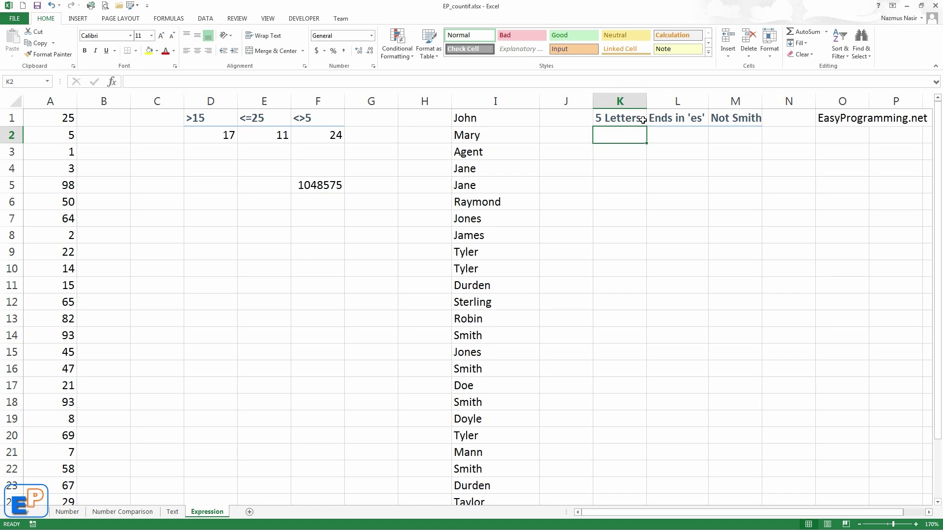
type("=countif")
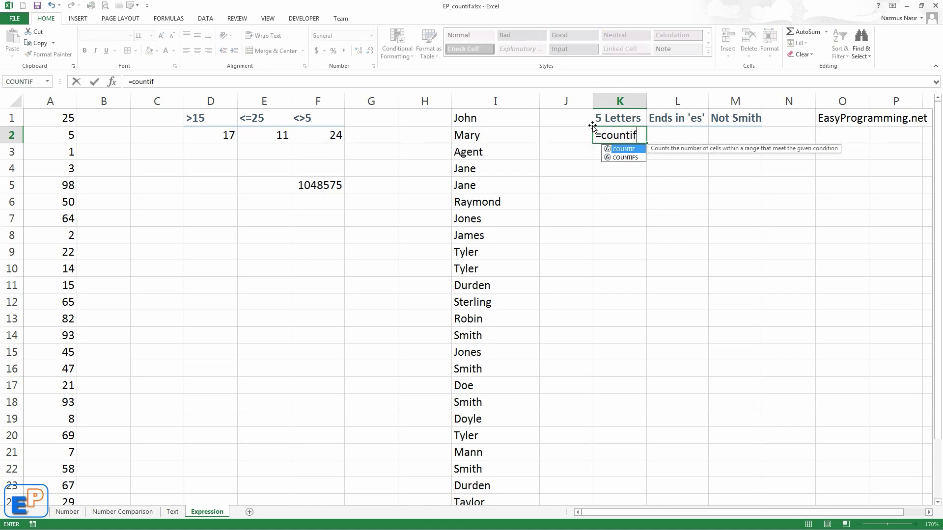
type("(")
left_click(496, 101)
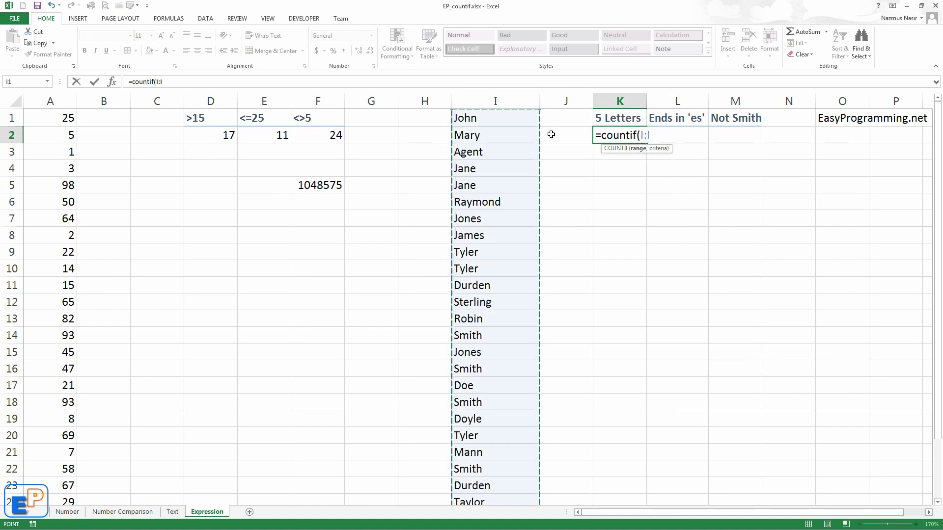
type(",")
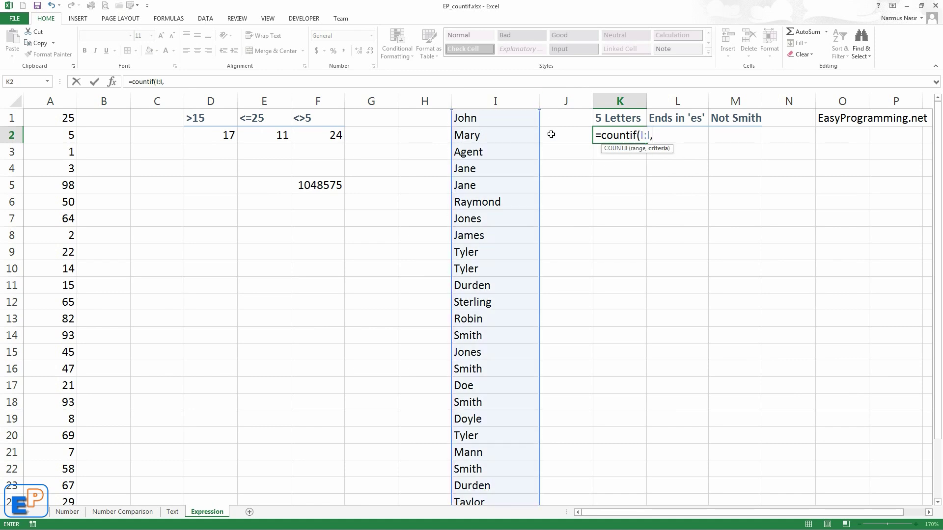
type("\"?????")
type("\"")
key("Return")
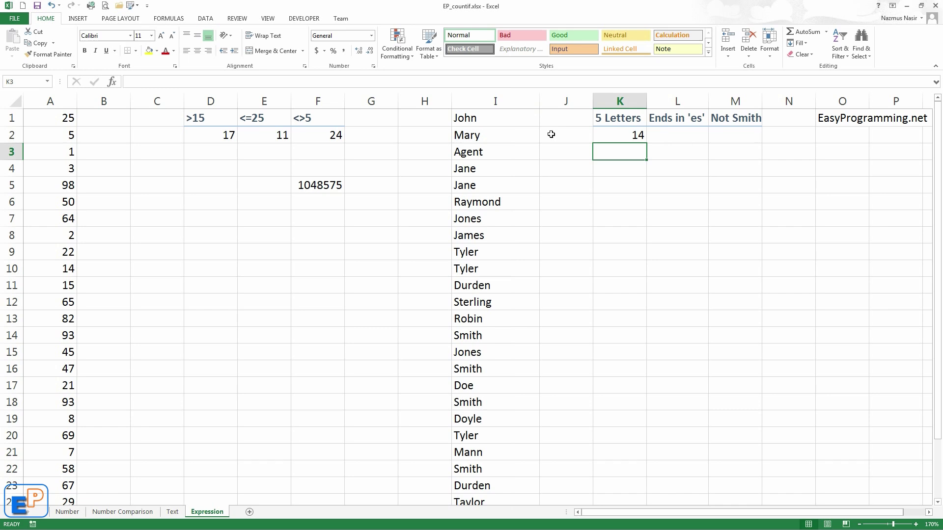
Check which names in column I have exactly five letters, going through the list to its end
left_click(499, 155)
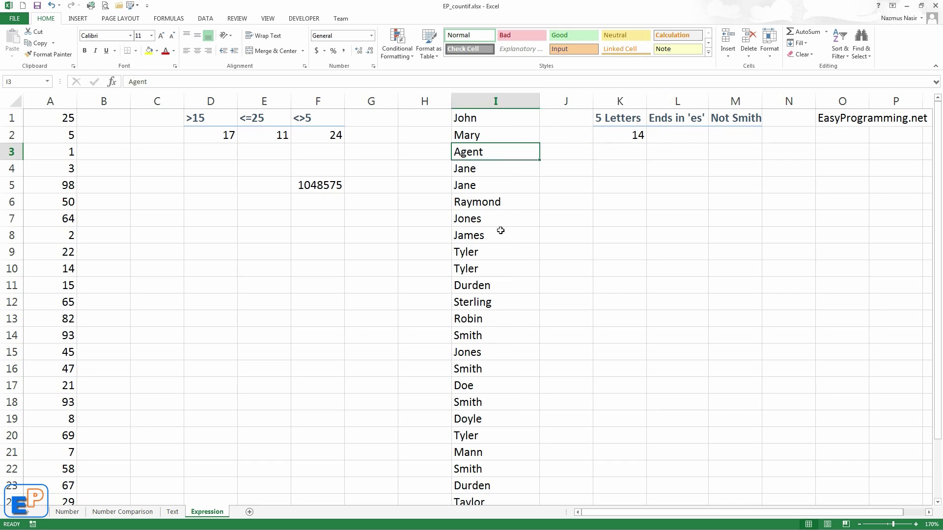
left_click(491, 222)
left_click(488, 242)
left_click(488, 254)
left_click(487, 269)
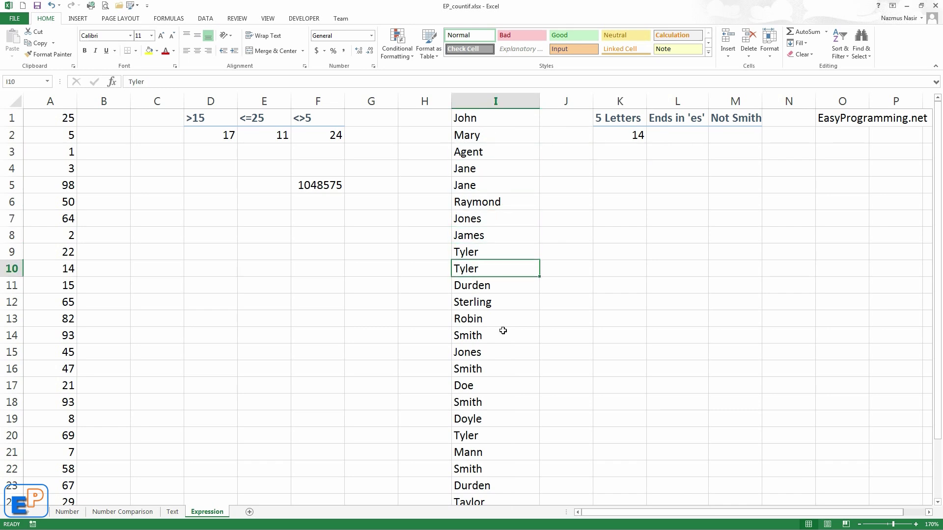
scroll(498, 449, "down", 2)
scroll(500, 444, "up", 2)
Examine the names in column I for those ending in "es"
left_click(676, 138)
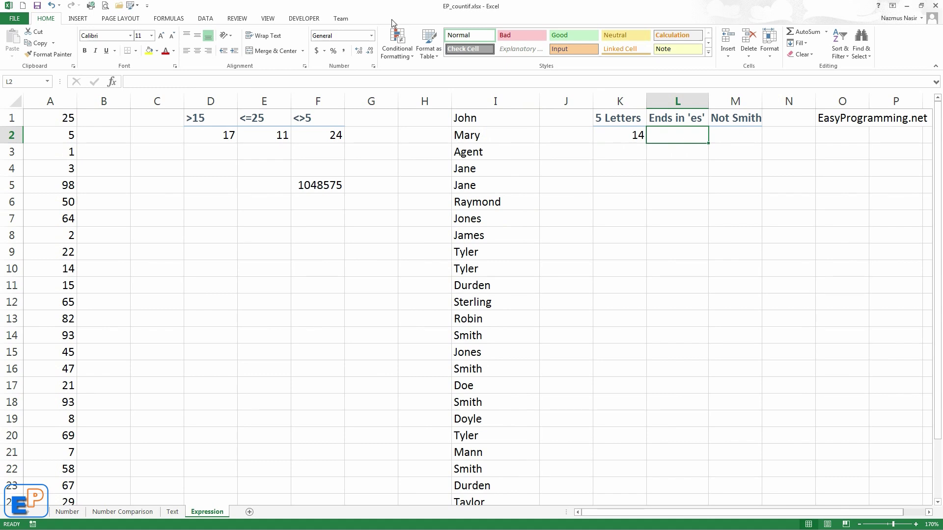
left_click(492, 224)
left_click(497, 244)
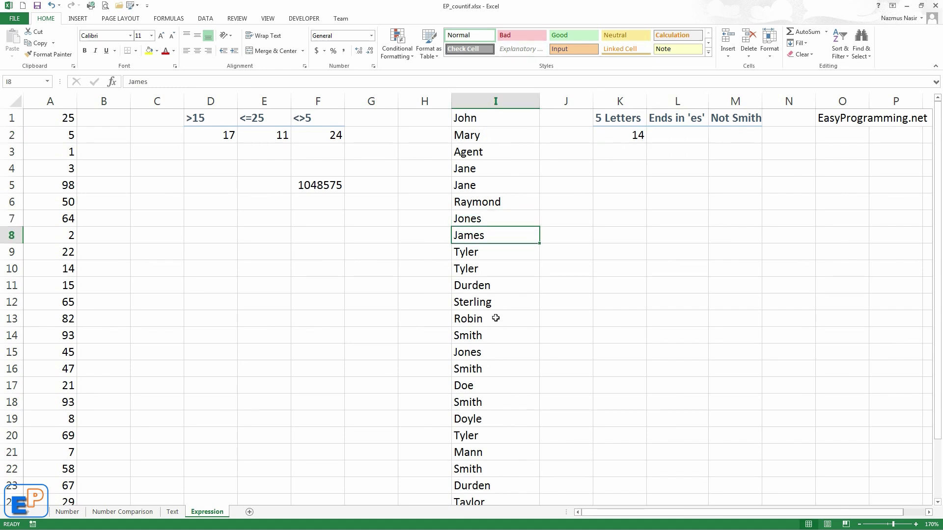
left_click(490, 354)
scroll(521, 483, "down", 2)
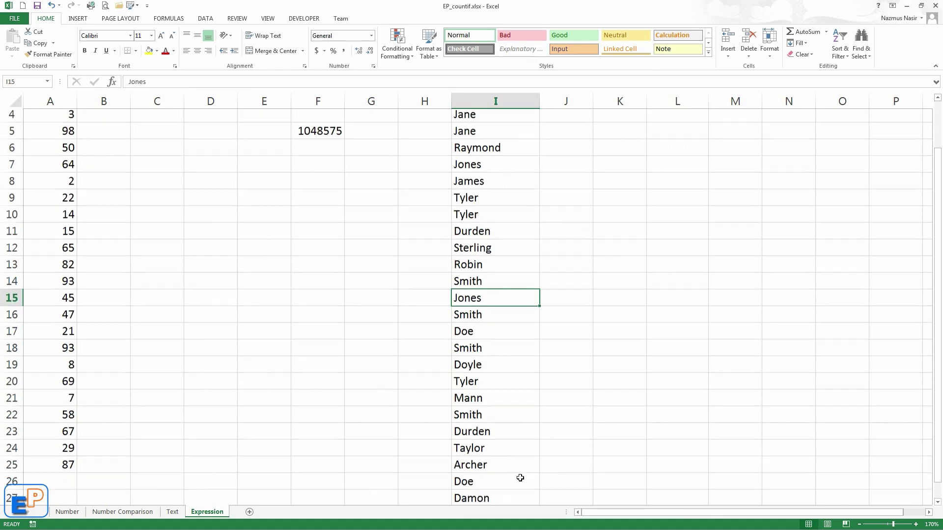
scroll(508, 457, "up", 2)
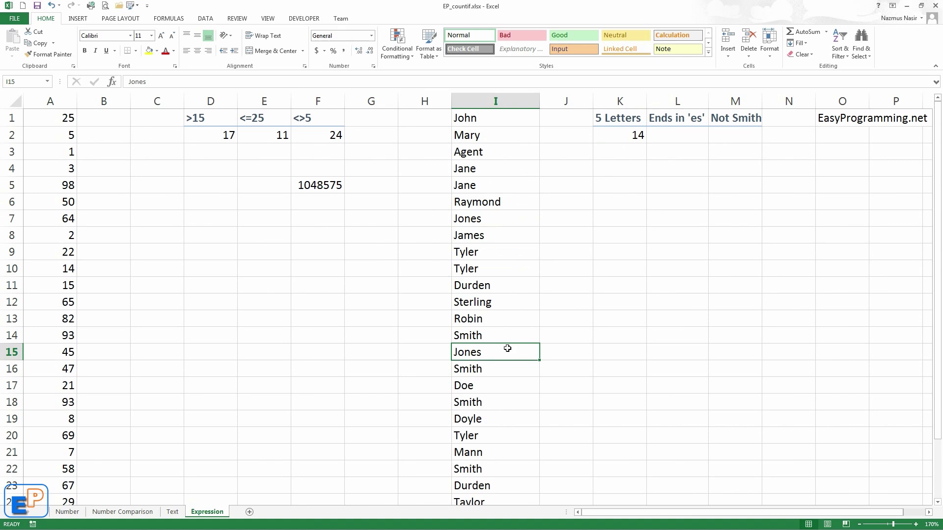
scroll(489, 437, "down", 1)
scroll(699, 145, "up", 1)
Enter a COUNTIF formula in L2 that counts the entries in column I matching the criterion "???es"
left_click(690, 136)
type("=")
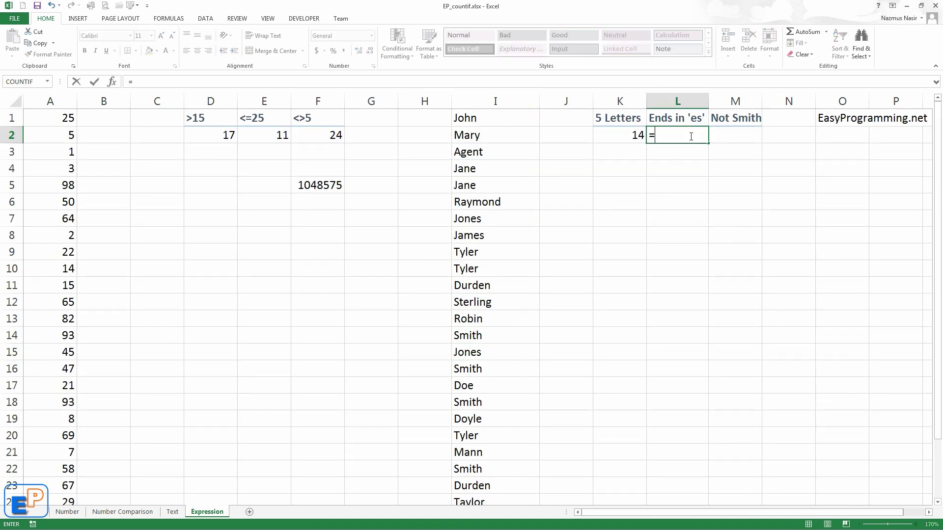
type("countif")
key("Tab")
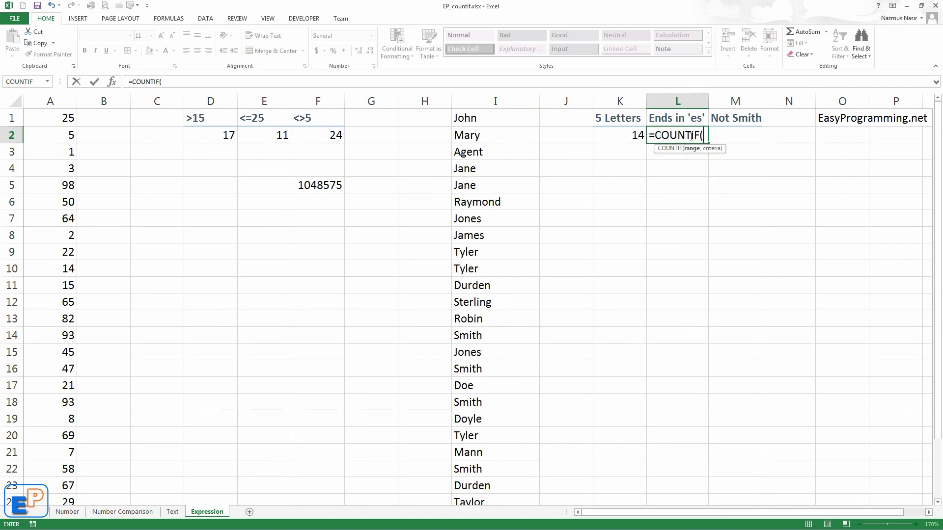
left_click(506, 100)
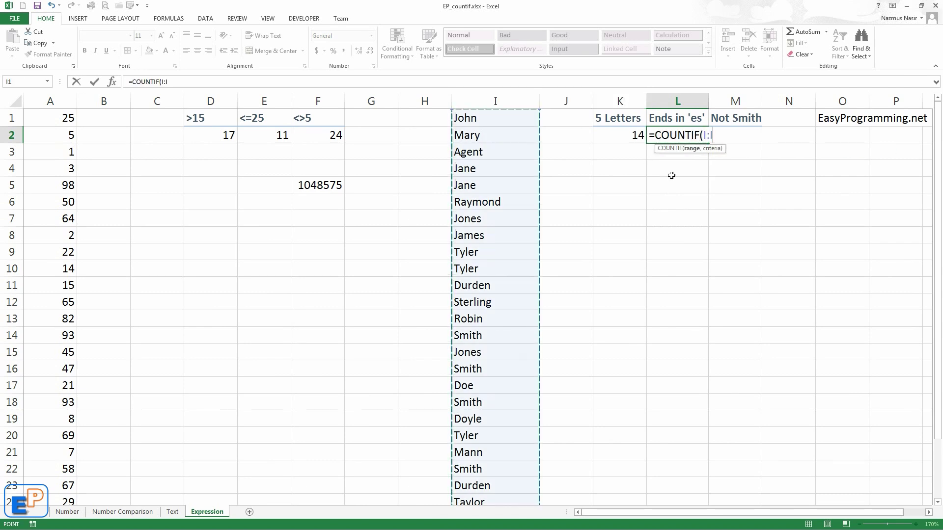
type(",")
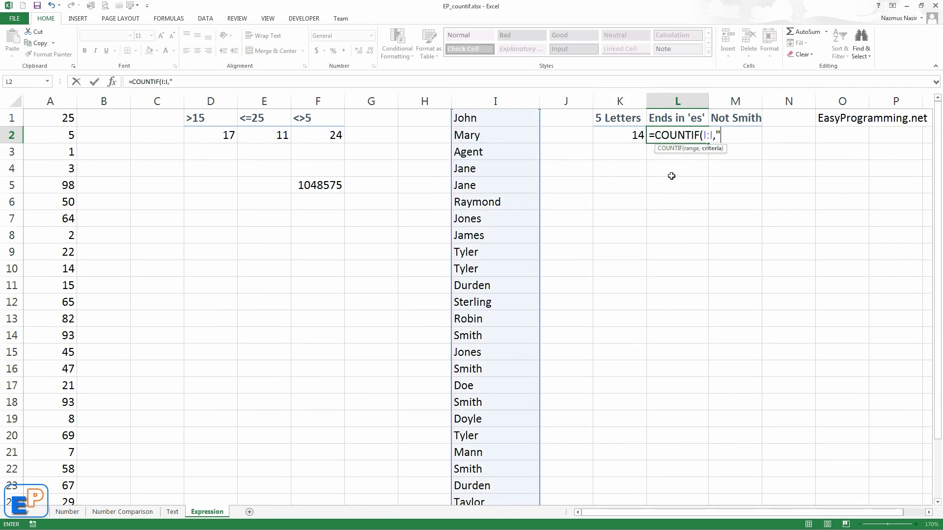
type("\"???e")
key("Return")
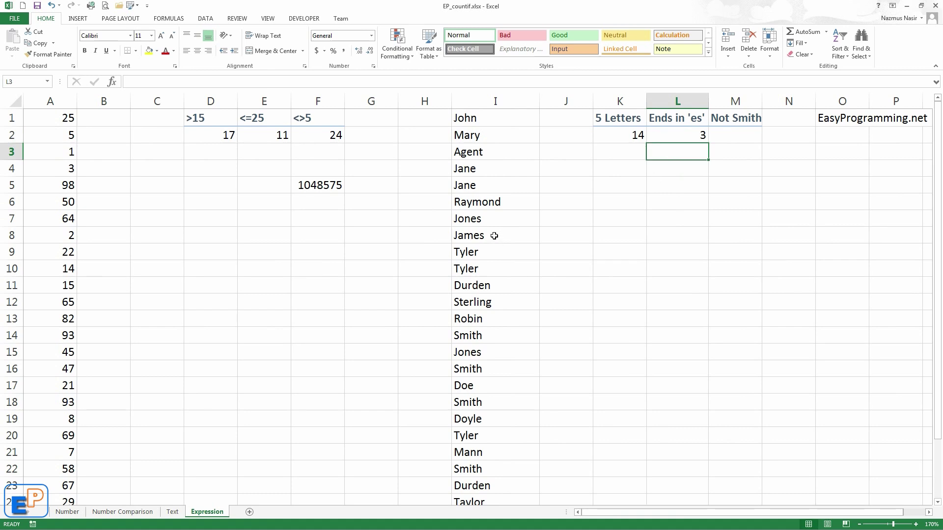
Try the shorter criterion "??es" in the COUNTIF formula in L2
left_click(494, 220)
left_click(712, 138)
left_click(648, 130)
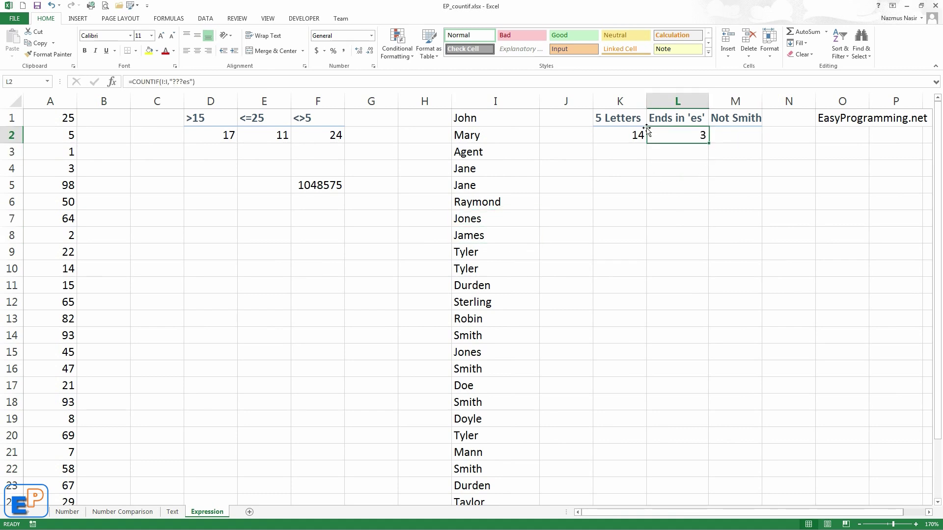
left_click(179, 81)
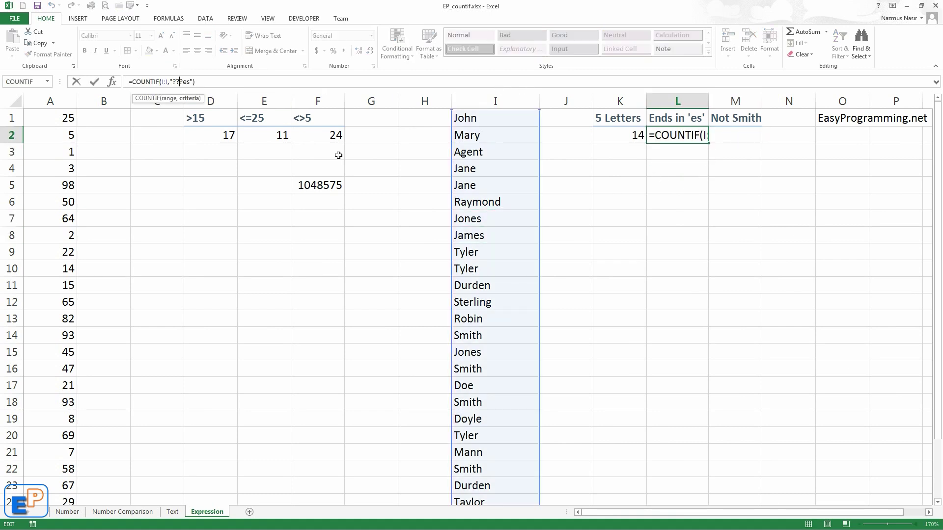
key("BackSpace")
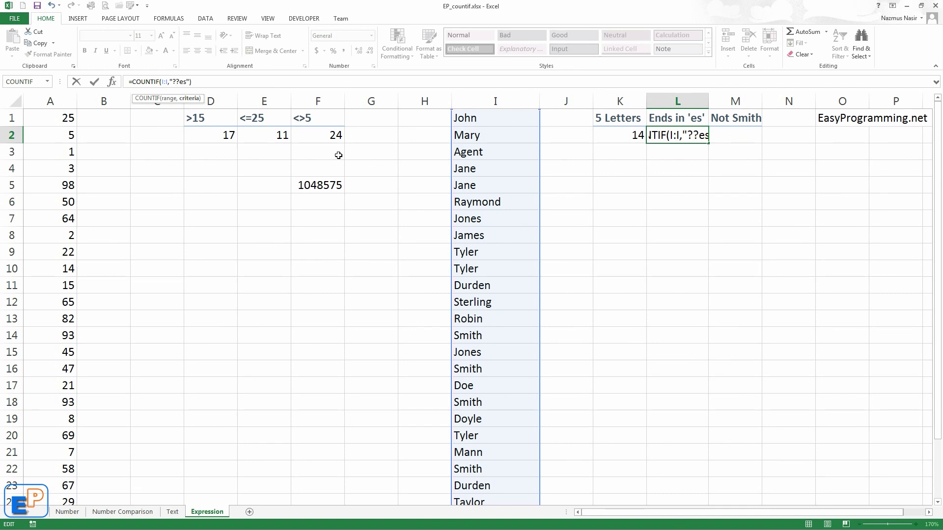
key("Return")
left_click(692, 124)
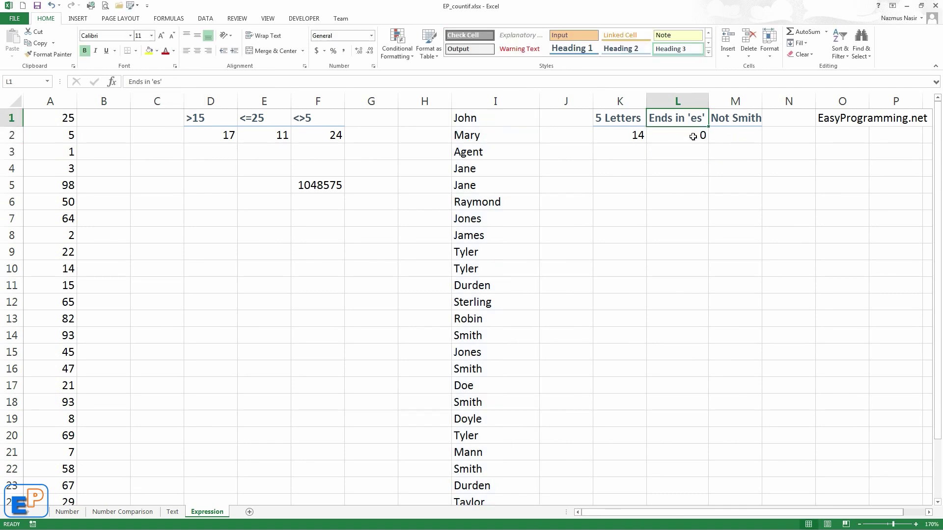
Restore the criterion of the COUNTIF formula in L2 to "???es"
left_click(687, 133)
left_click(163, 85)
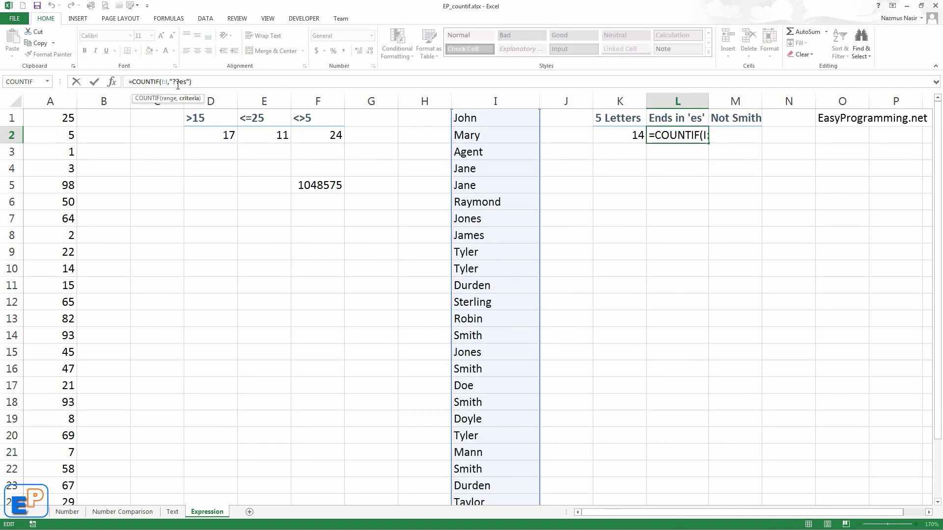
type("?")
key("Return")
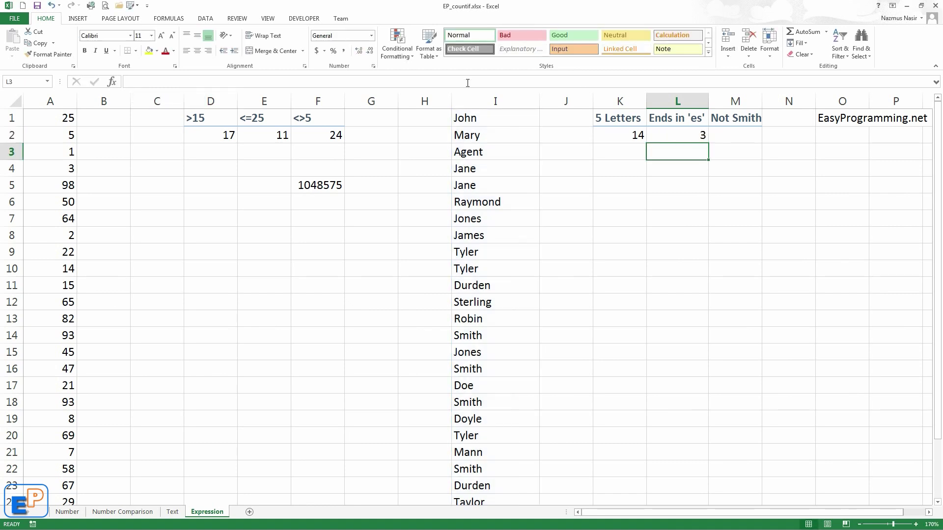
Enter a COUNTIF formula in M2 that counts the cells in I1:I27 not equal ("<>") to the surname in the M1 header
left_click(740, 142)
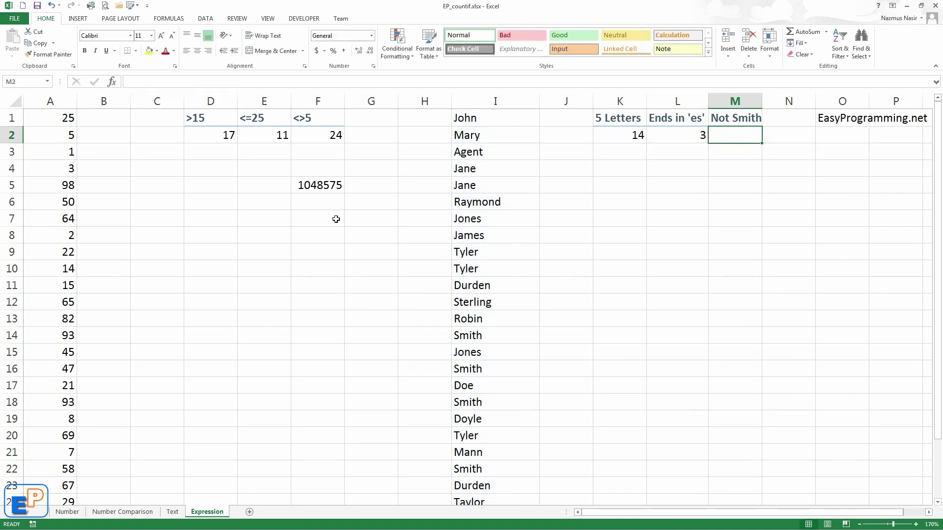
left_click(323, 134)
left_click(738, 136)
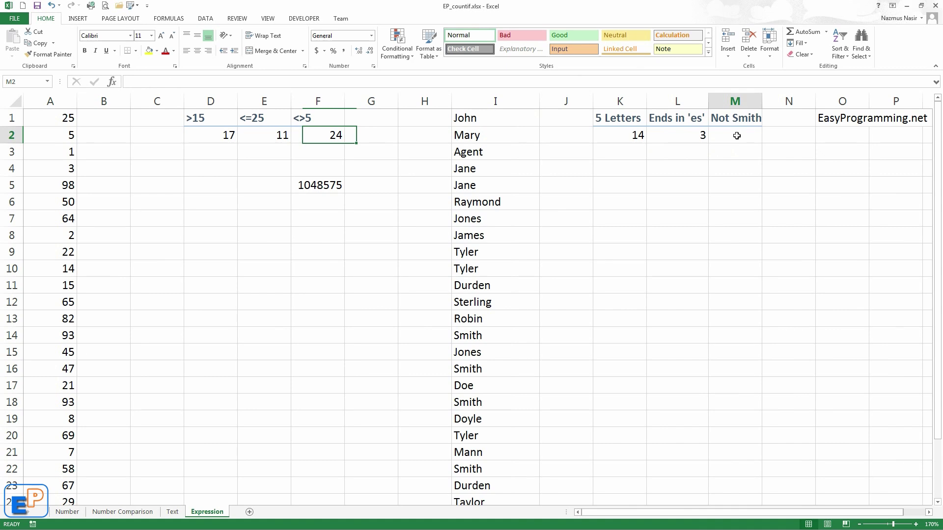
type("=countif")
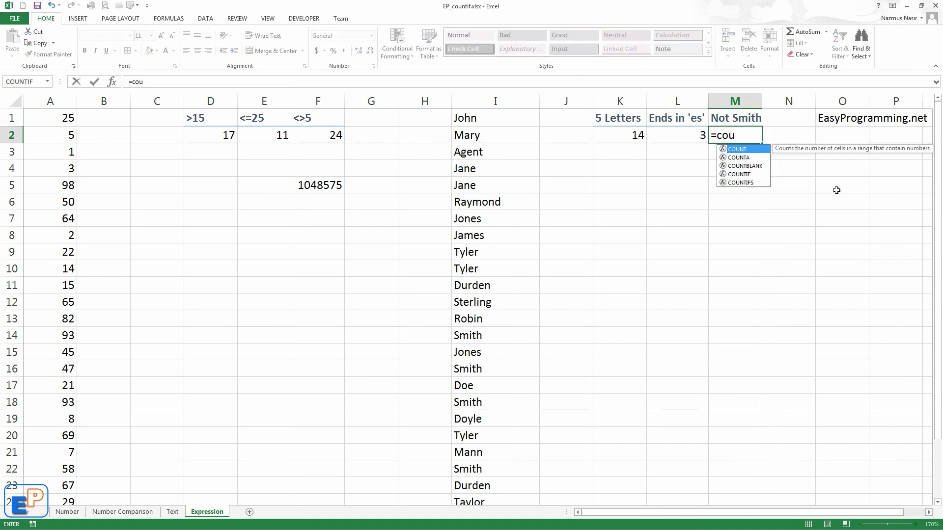
key("Tab")
left_click(522, 121)
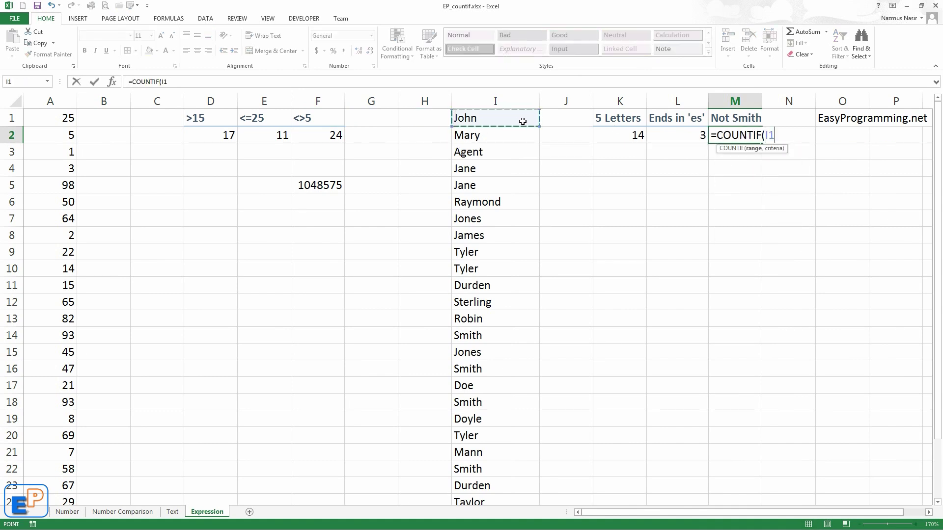
key("ctrl+shift+Down")
scroll(514, 358, "up", 2)
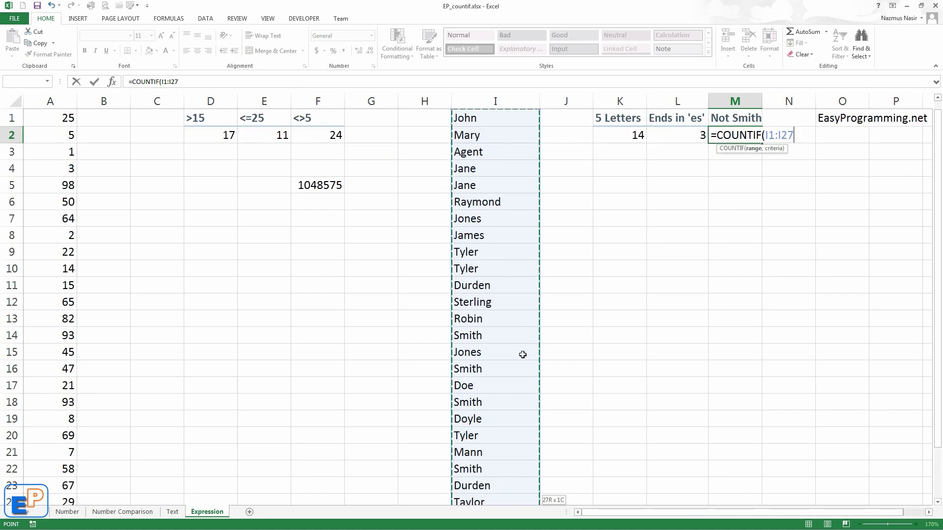
type(",")
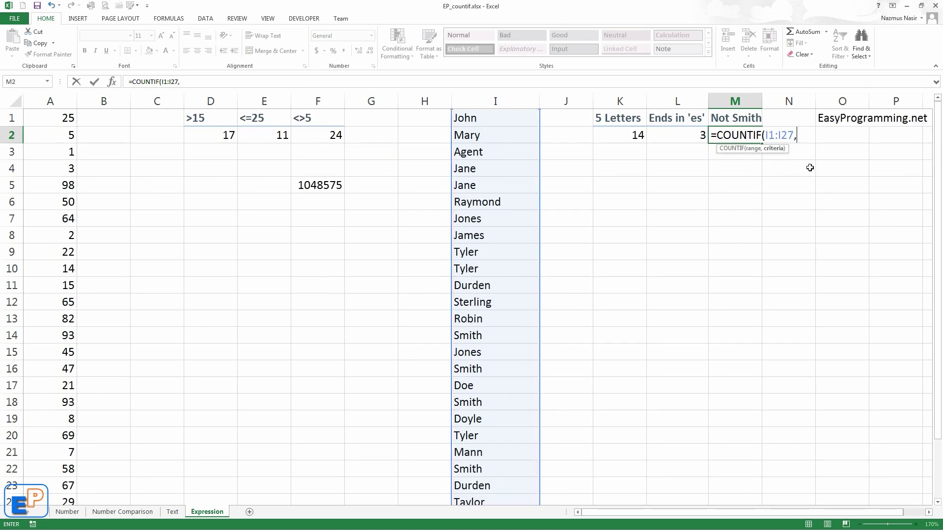
type("\"<>Smith\"")
key("Return")
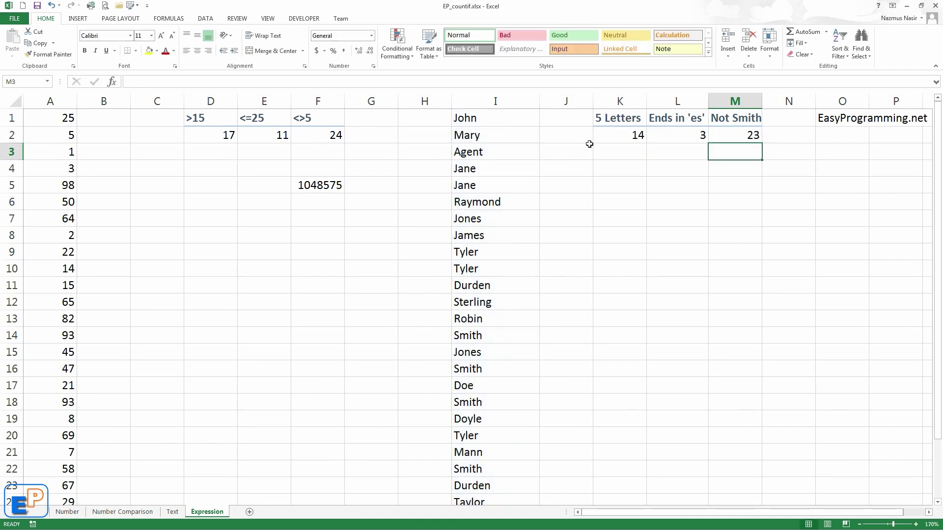
Check the last row of the name list in column I and each cell holding the surname excluded by M2
scroll(497, 410, "down", 3)
left_click(498, 407)
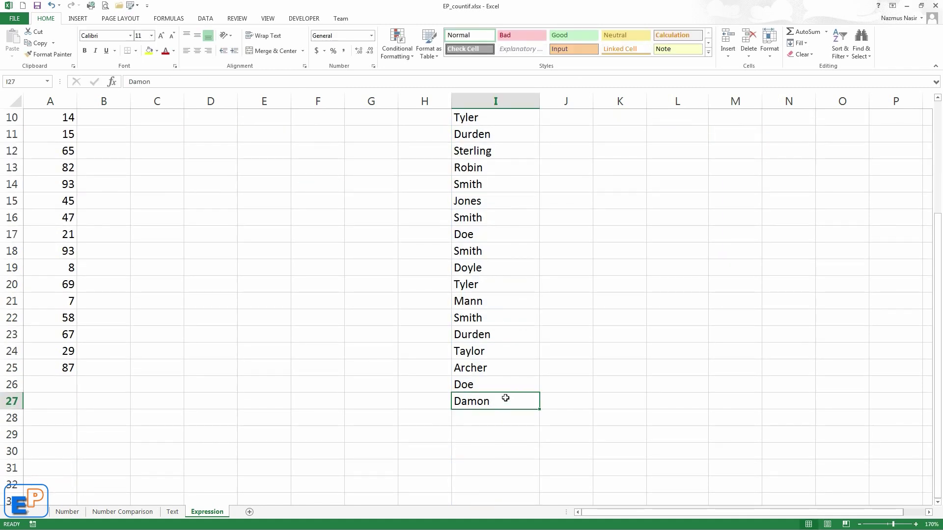
scroll(502, 399, "up", 3)
left_click(480, 369)
left_click(485, 337)
left_click(484, 403)
left_click(495, 467)
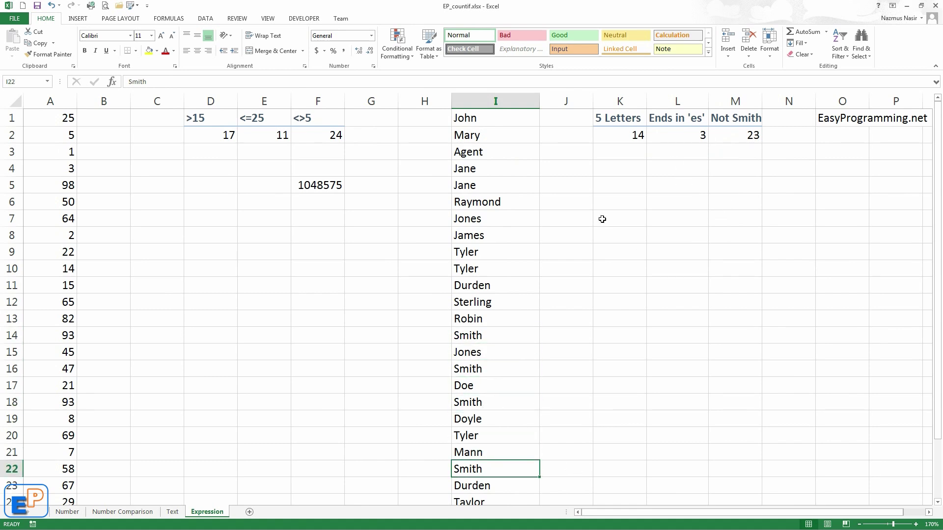
Review the Number, Number Comparison and Text sheets, and return to the Expression sheet
left_click(75, 511)
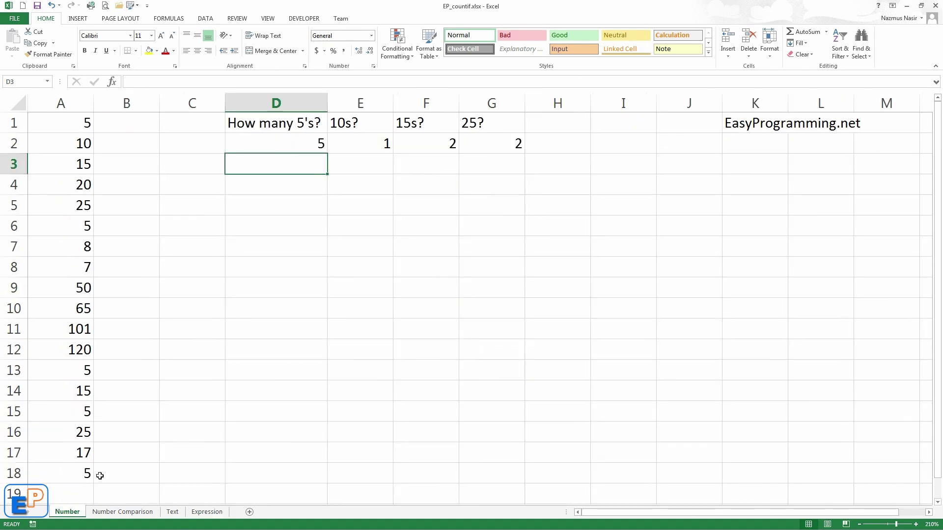
left_click(148, 513)
left_click(174, 514)
left_click(206, 513)
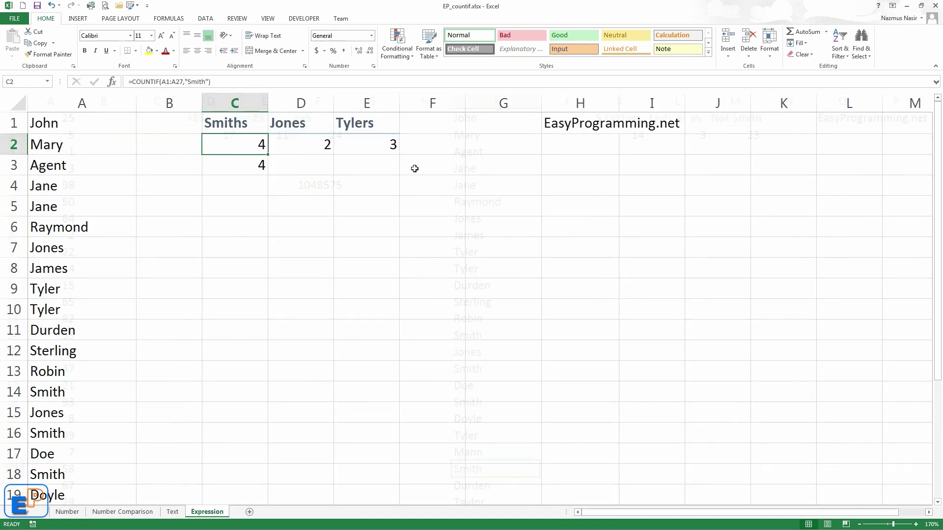
Look up the COUNTIFS function's description from a formula started in K3, and discard the entry
left_click(616, 154)
type("=countif")
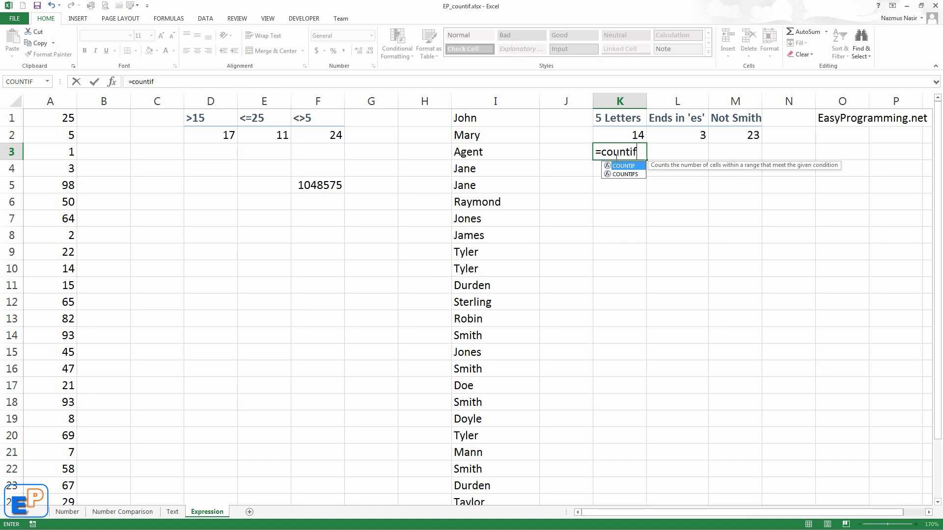
key("Down")
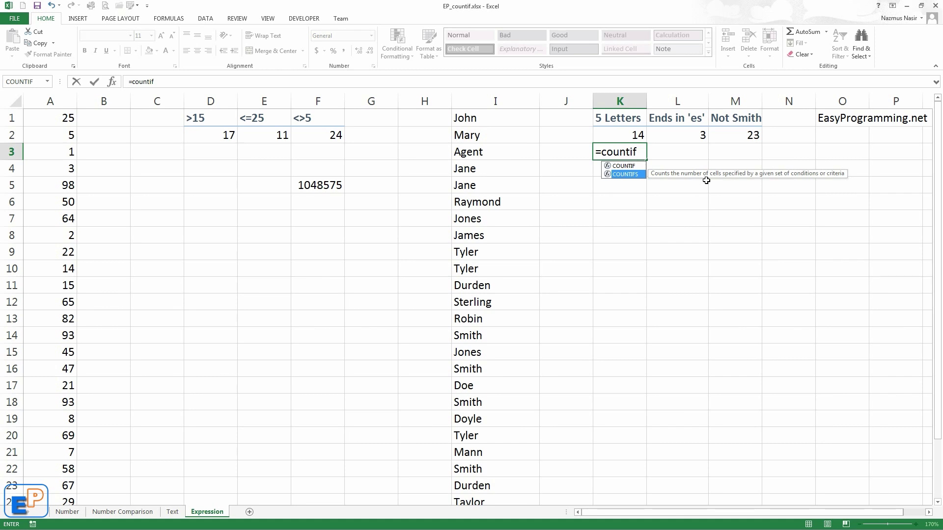
key("Escape")
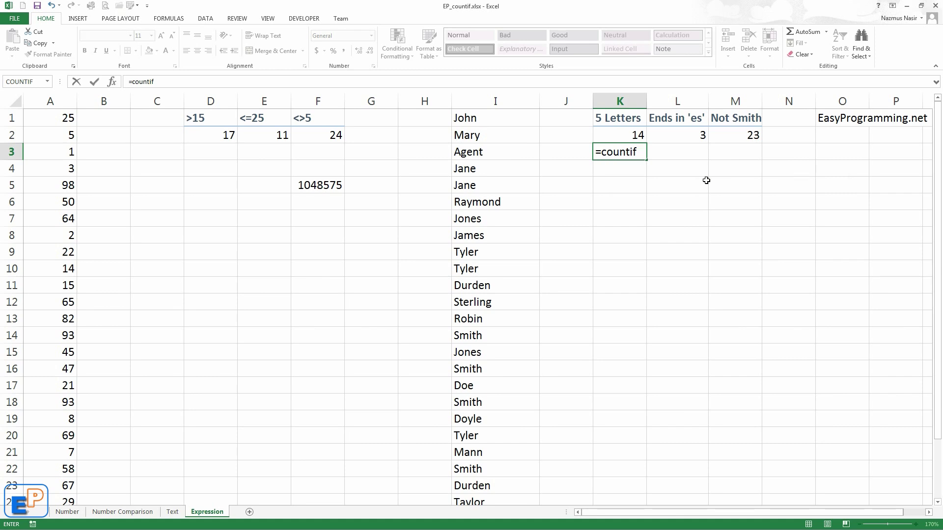
key("Escape")
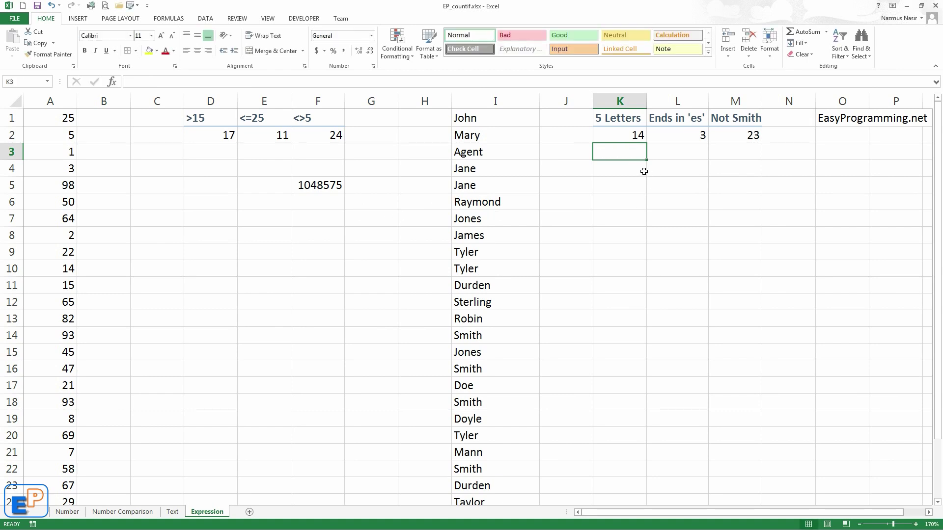
left_click(634, 167)
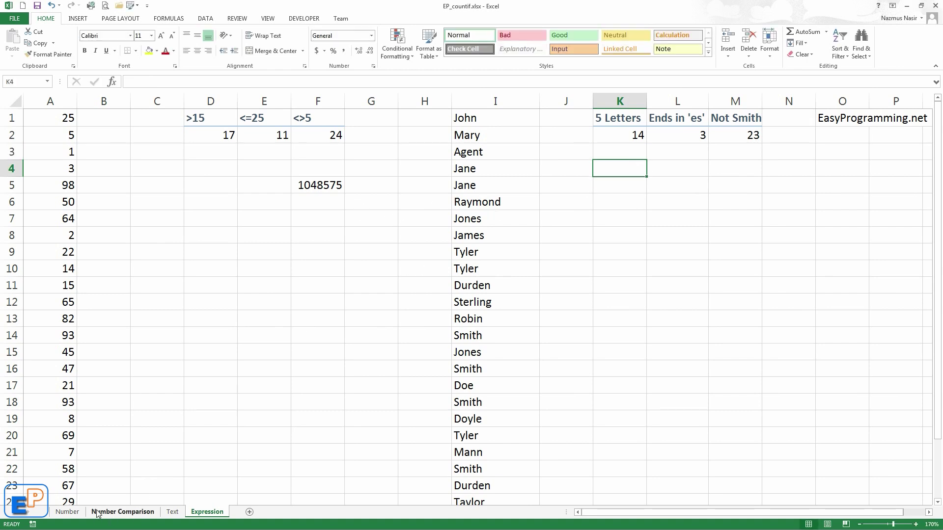
left_click(828, 116)
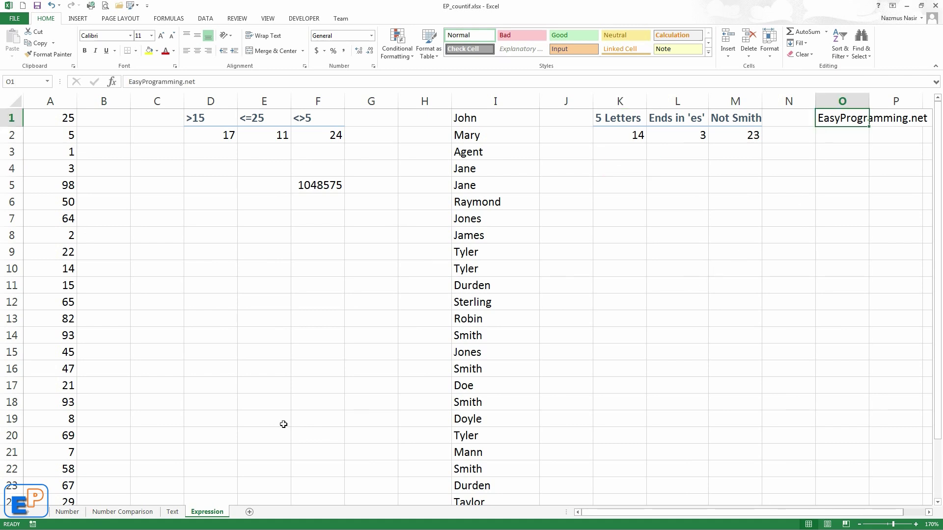